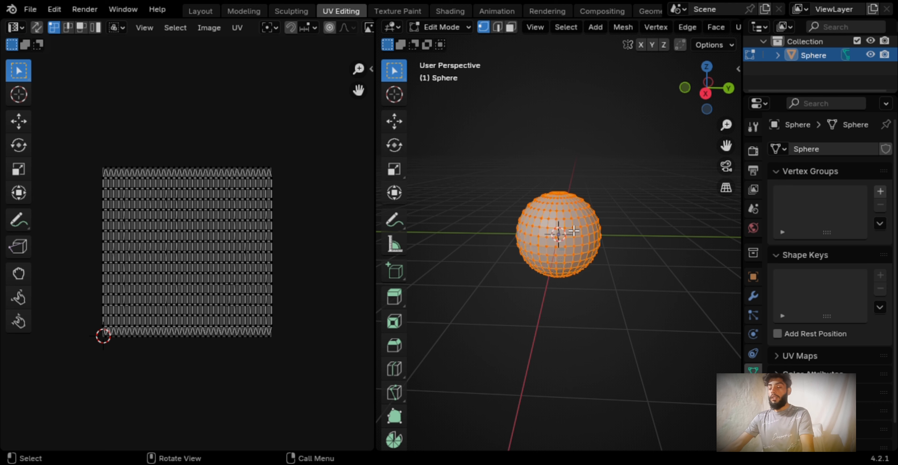
Switch to edge selection and mark the two opposite meridian edge lines that pass through the sphere's pole as sharp
{"action": "scroll", "coordinate": [573, 230], "scroll_direction": "up", "scroll_amount": 5}
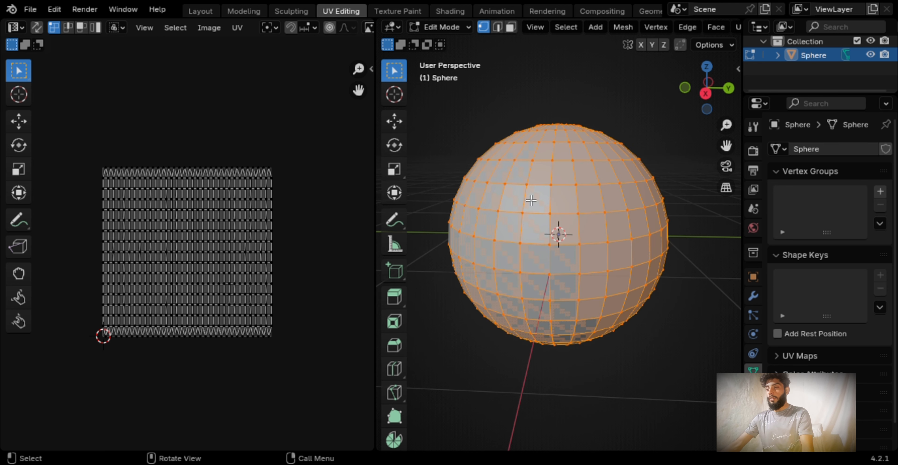
{"action": "left_click", "coordinate": [498, 27]}
{"action": "middle_click_drag", "start_coordinate": [572, 327], "coordinate": [569, 238]}
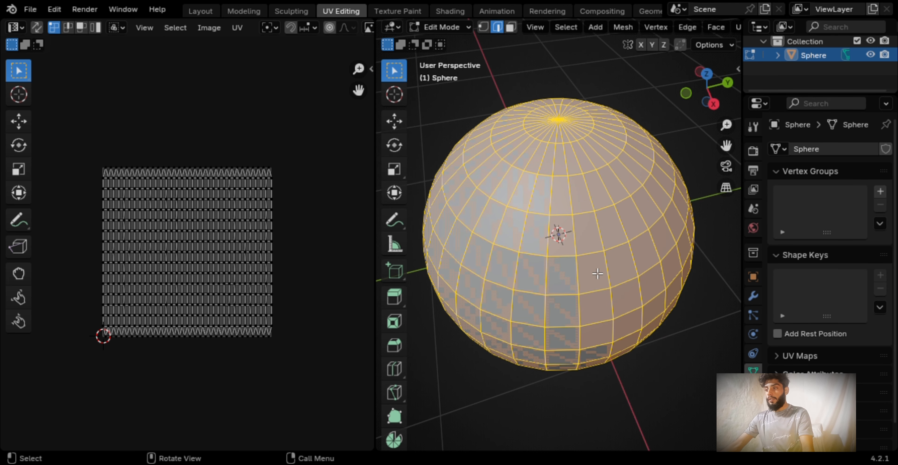
{"action": "left_click", "coordinate": [606, 271], "text": "alt"}
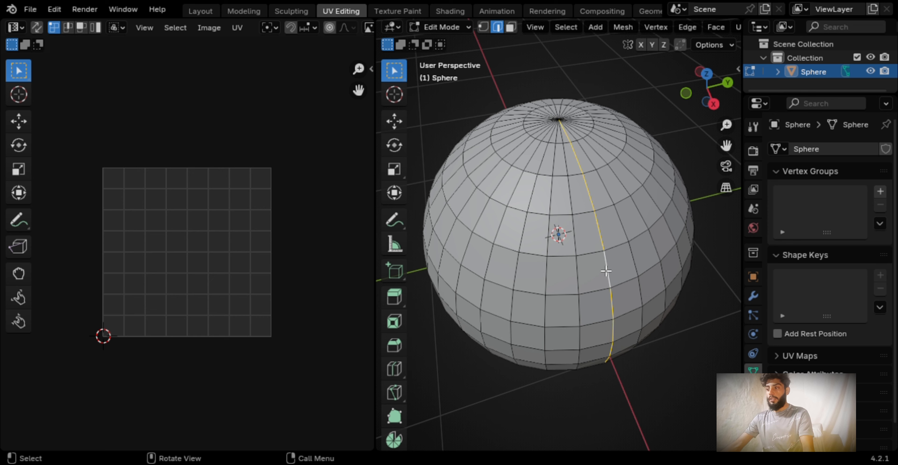
{"action": "middle_click_drag", "start_coordinate": [607, 271], "coordinate": [606, 353]}
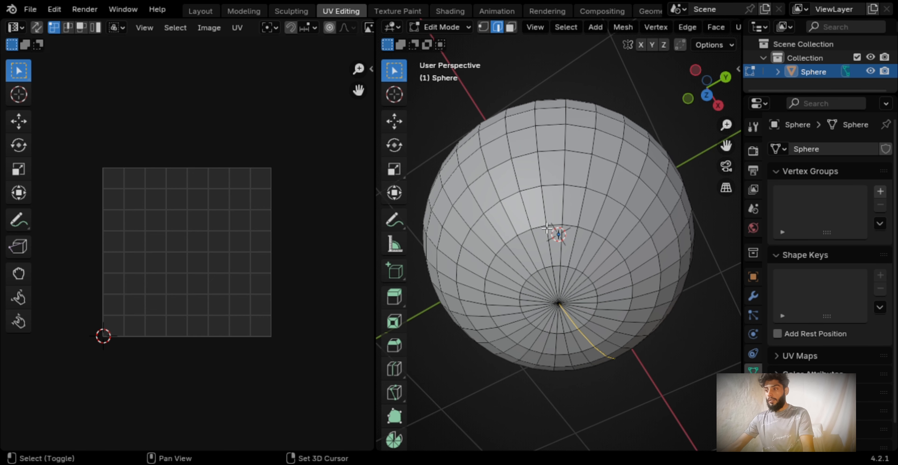
{"action": "left_click", "coordinate": [520, 219], "text": "shift"}
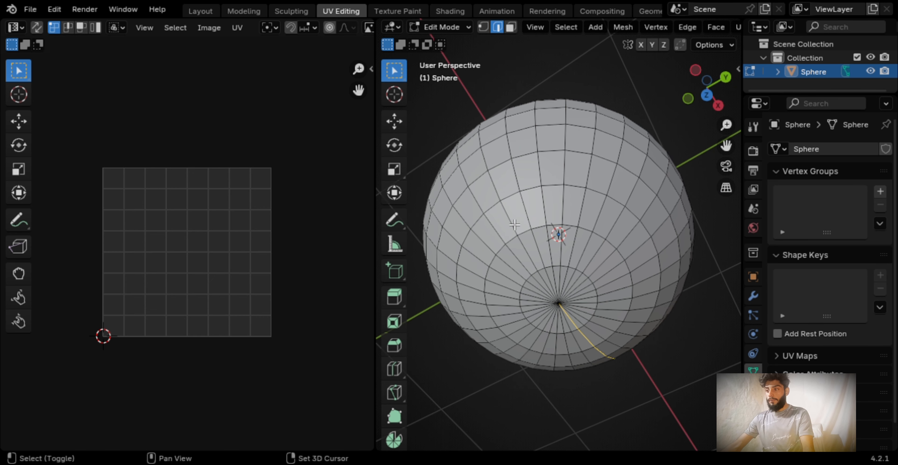
{"action": "left_click", "coordinate": [514, 225], "text": "alt+shift"}
{"action": "key", "text": "ctrl+e"}
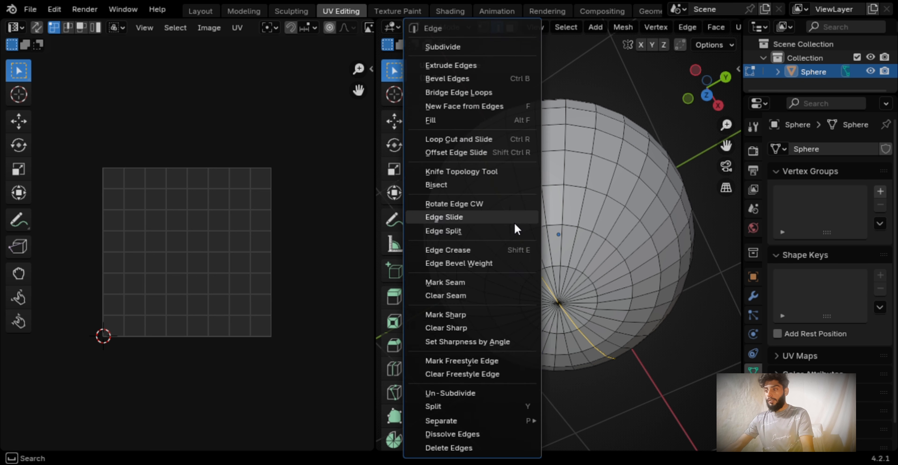
{"action": "left_click", "coordinate": [492, 319]}
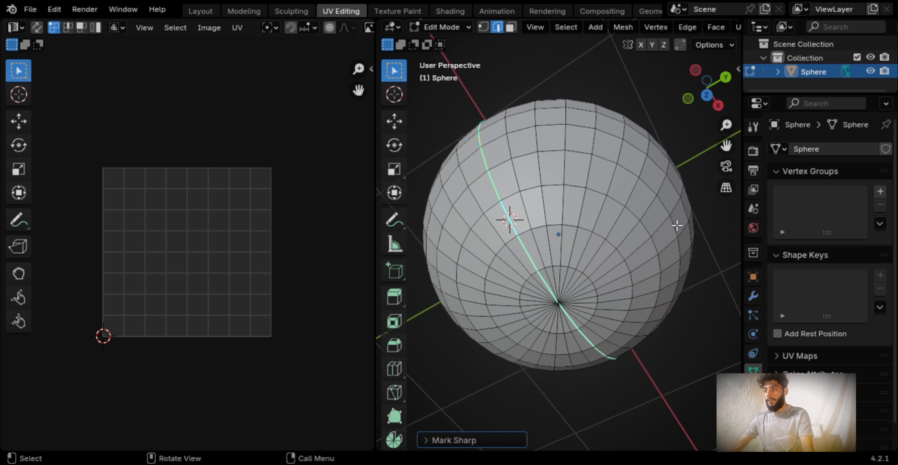
Mark the two meridian edge lines perpendicular to the sharp ones as seams
{"action": "left_click", "coordinate": [656, 219], "text": "alt"}
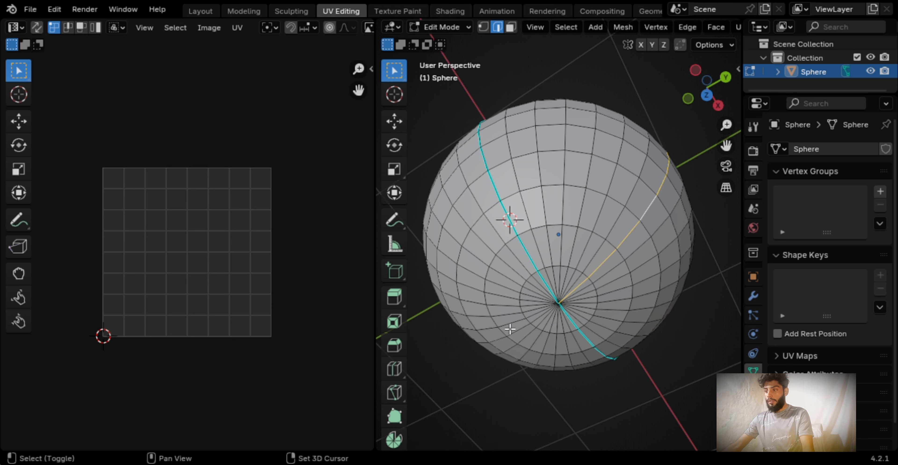
{"action": "key", "text": "ctrl+e"}
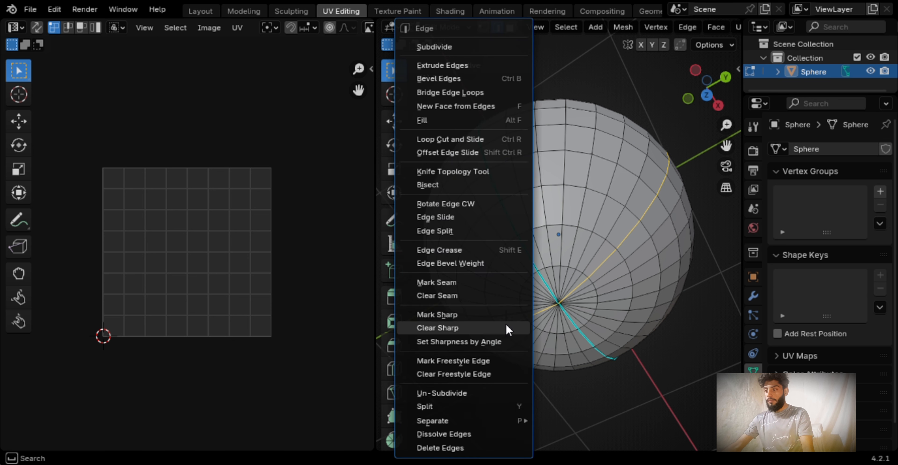
{"action": "left_click", "coordinate": [454, 282]}
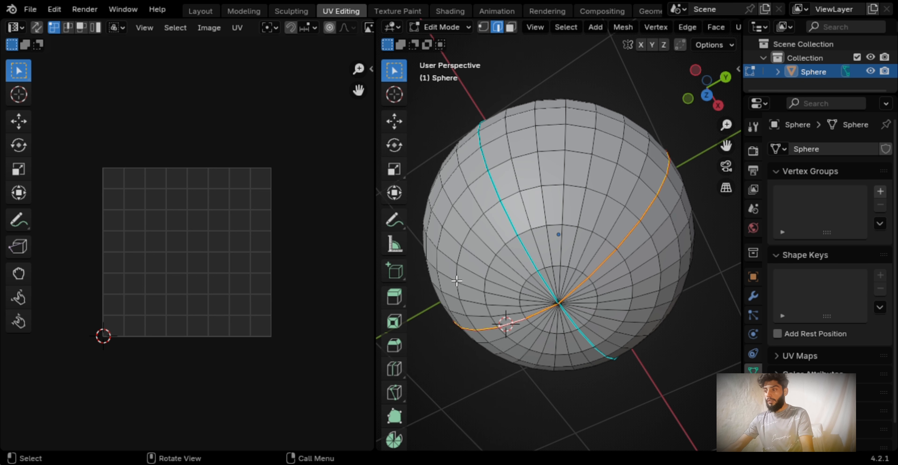
Mark the two sharp meridian edge lines as seams as well
{"action": "left_click", "coordinate": [511, 227], "text": "alt"}
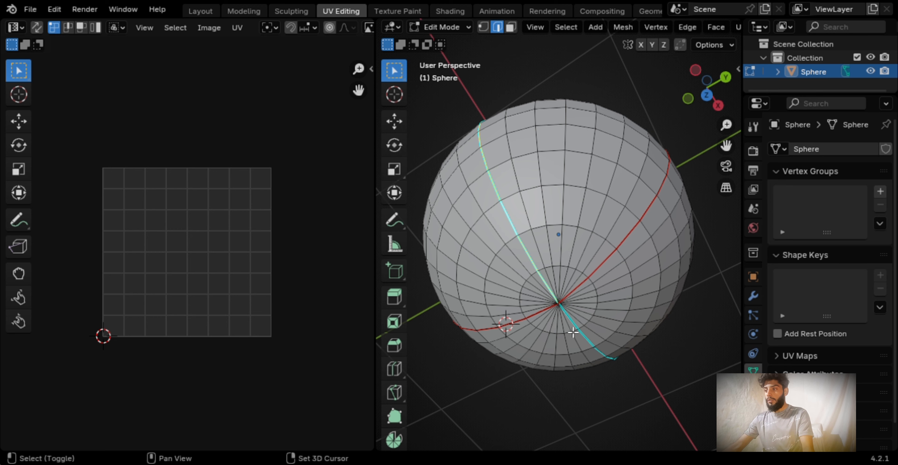
{"action": "key", "text": "ctrl+e"}
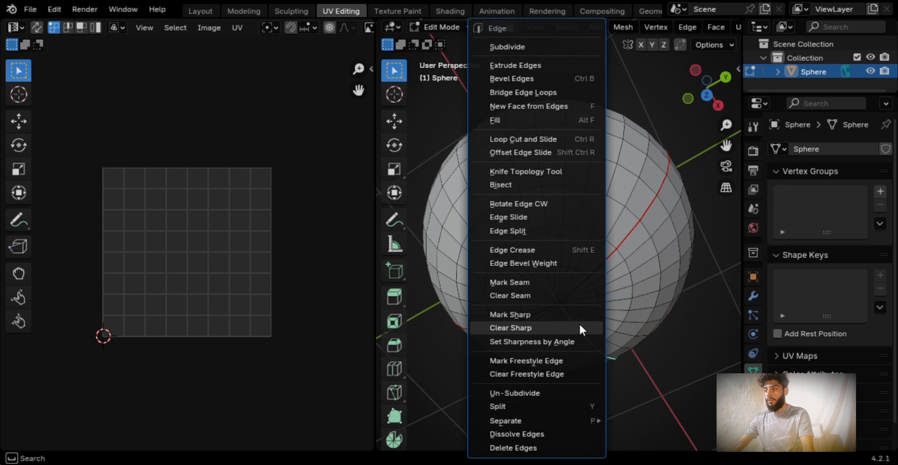
{"action": "left_click", "coordinate": [542, 283]}
Mark the horizontal edge loop around the sphere's equator as a seam
{"action": "middle_click_drag", "start_coordinate": [580, 308], "coordinate": [594, 165]}
{"action": "left_click", "coordinate": [577, 234], "text": "alt"}
{"action": "key", "text": "ctrl+e"}
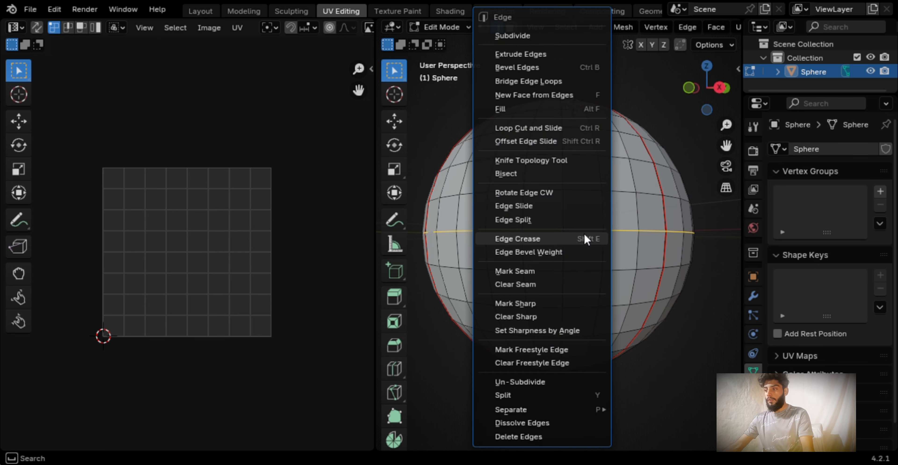
{"action": "left_click", "coordinate": [534, 273]}
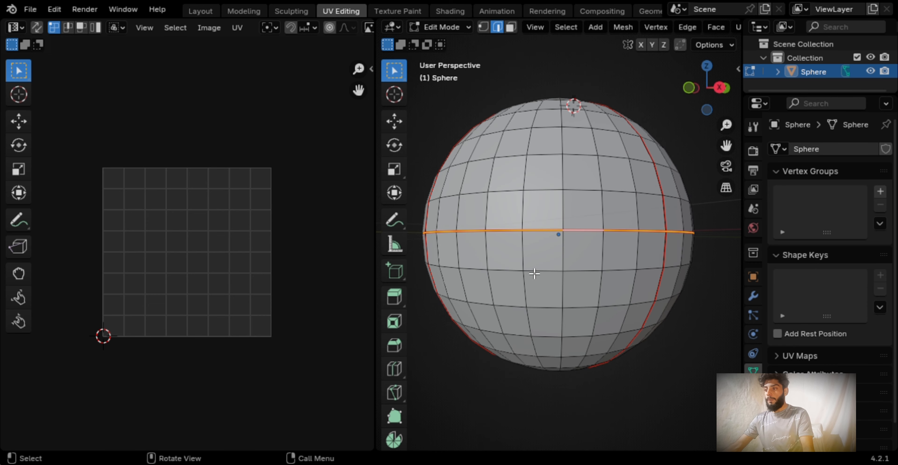
{"action": "scroll", "coordinate": [602, 270], "scroll_direction": "up", "scroll_amount": 2}
{"action": "scroll", "coordinate": [601, 271], "scroll_direction": "down", "scroll_amount": 3}
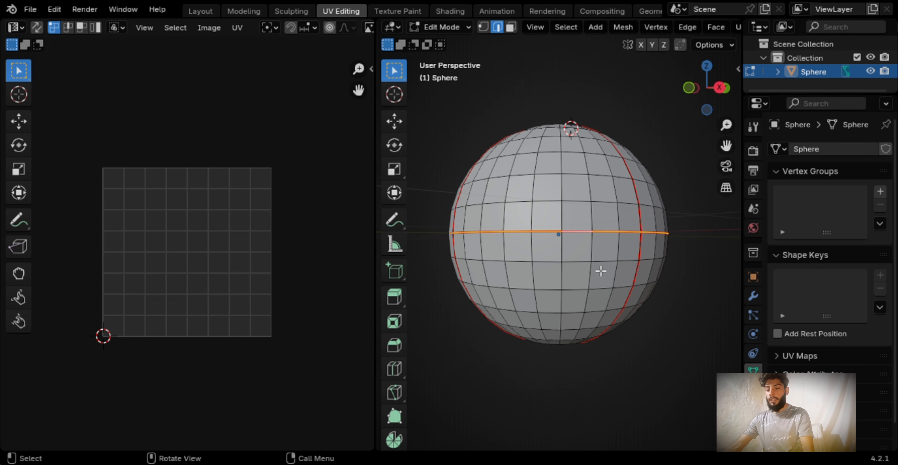
Unwrap the whole sphere with Smart UV Project, keeping the default settings
{"action": "key", "text": "a"}
{"action": "middle_click_drag", "start_coordinate": [601, 271], "coordinate": [634, 294]}
{"action": "key", "text": "u"}
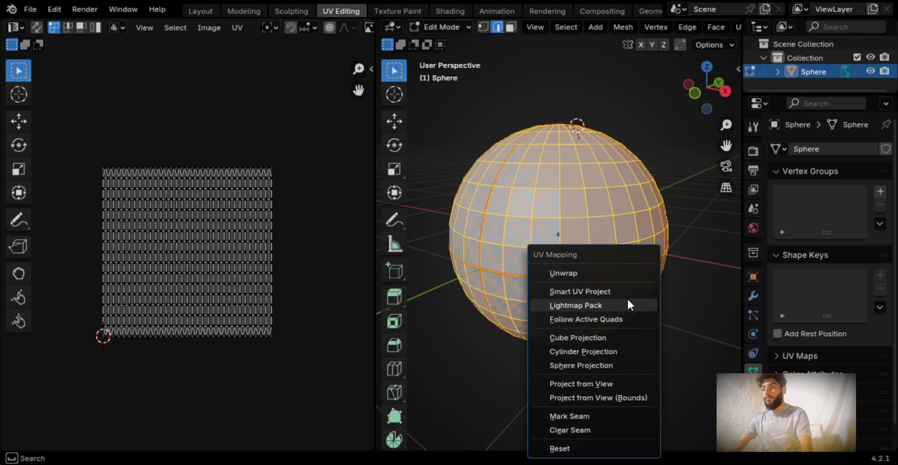
{"action": "left_click", "coordinate": [620, 293]}
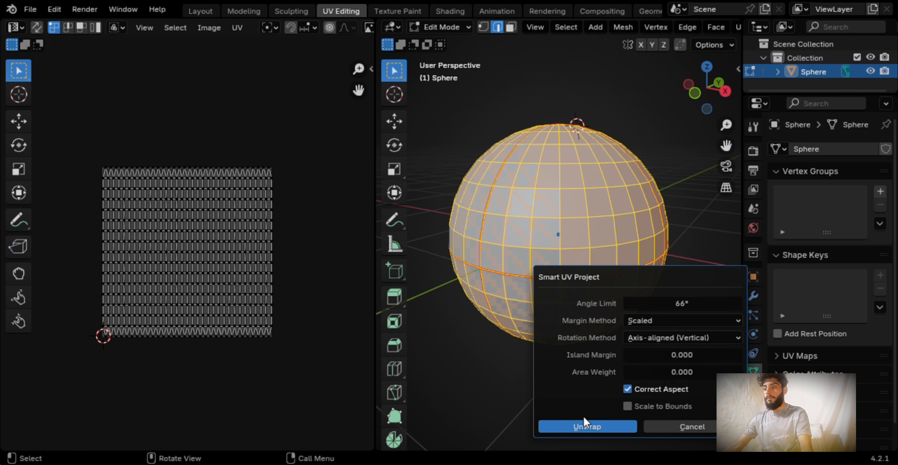
{"action": "left_click", "coordinate": [587, 427]}
{"action": "middle_click_drag", "start_coordinate": [593, 433], "coordinate": [367, 381]}
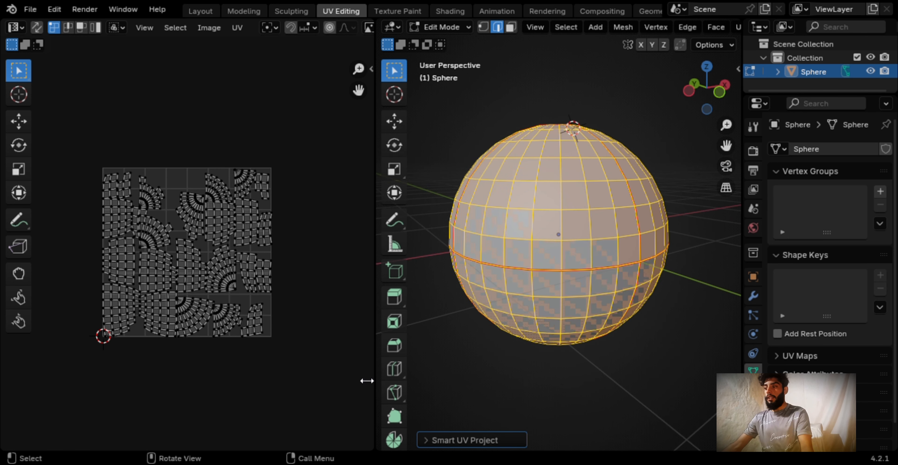
{"action": "middle_click_drag", "start_coordinate": [89, 233], "coordinate": [119, 191]}
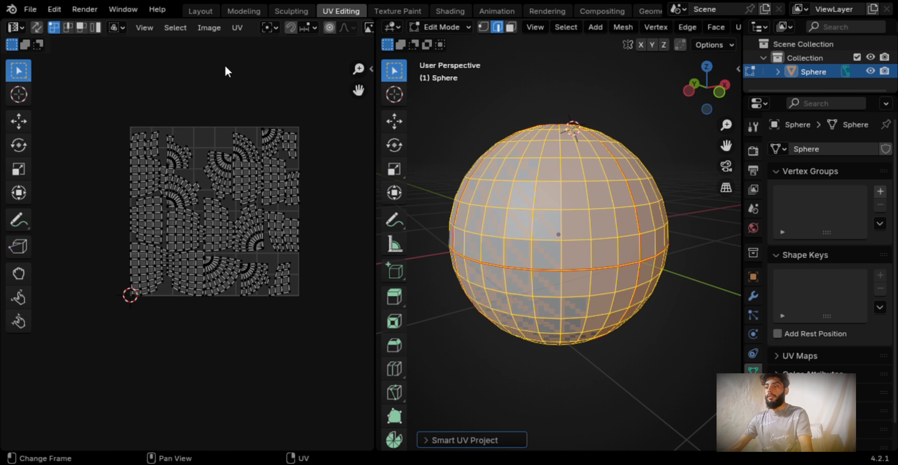
Return to the Layout workspace and apply Shade Auto Smooth to the sphere
{"action": "left_click", "coordinate": [200, 11]}
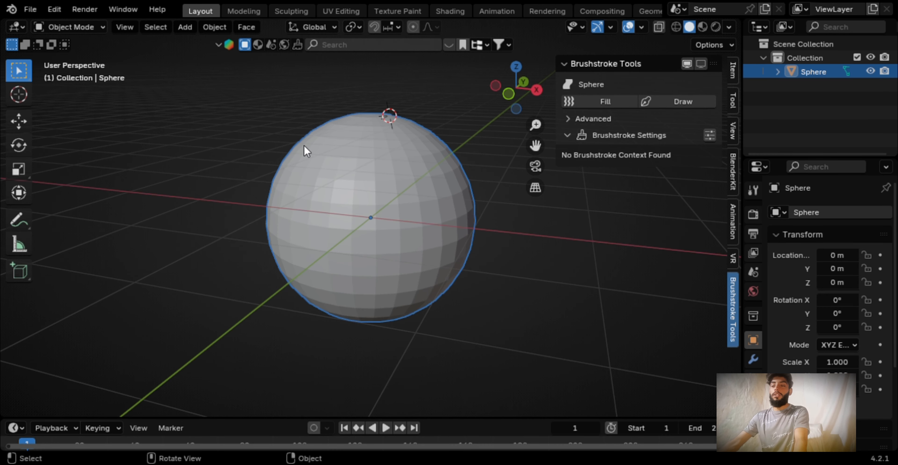
{"action": "right_click", "coordinate": [342, 140]}
{"action": "left_click", "coordinate": [339, 150]}
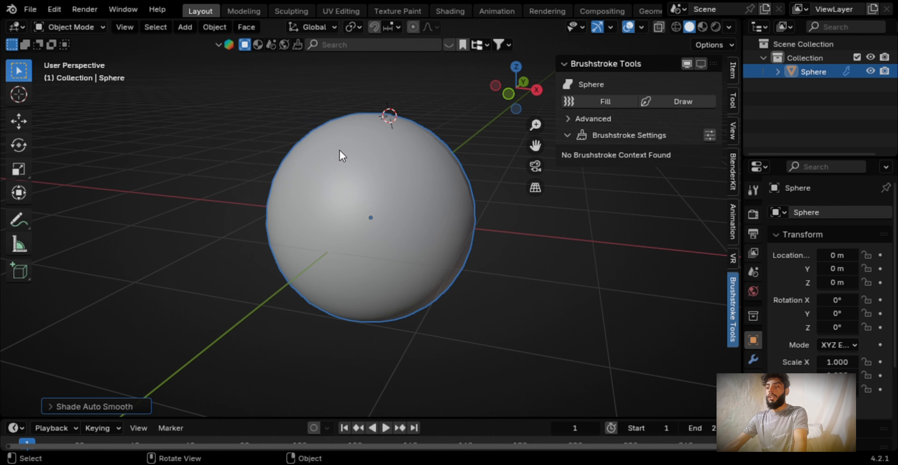
{"action": "middle_click_drag", "start_coordinate": [388, 162], "coordinate": [221, 167]}
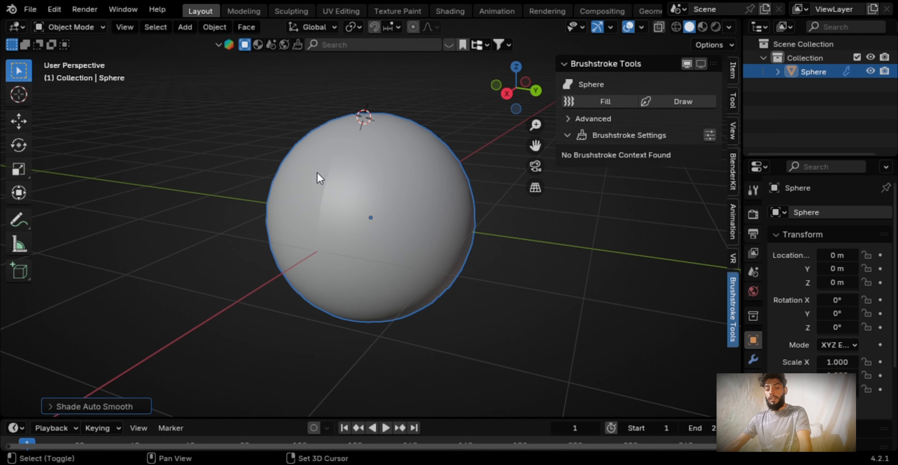
Add a Fill brushstroke layer to the sphere and draw a diagonal flow curve across its upper front
{"action": "middle_click_drag", "start_coordinate": [319, 178], "coordinate": [265, 177], "text": "shift"}
{"action": "left_click", "coordinate": [592, 98]}
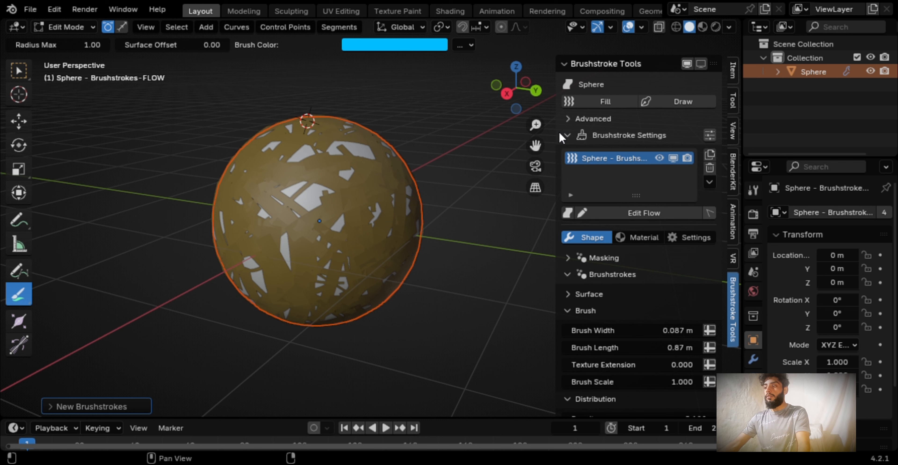
{"action": "left_click_drag", "start_coordinate": [564, 138], "coordinate": [496, 139]}
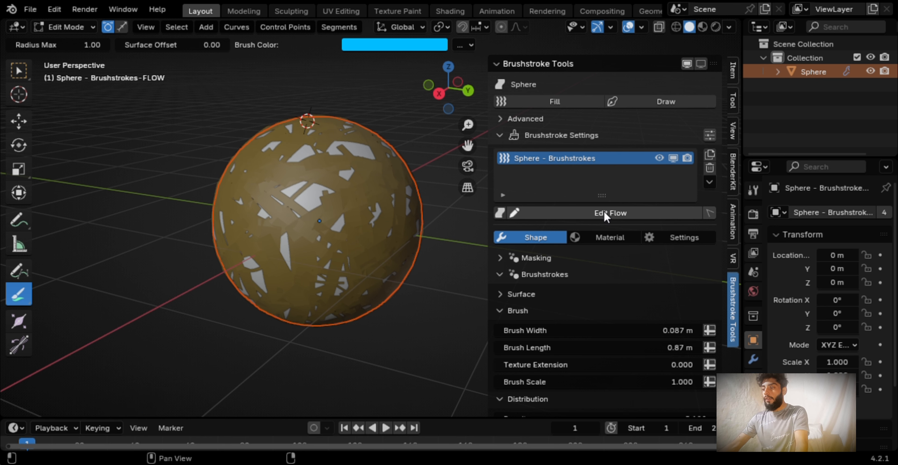
{"action": "scroll", "coordinate": [605, 212], "scroll_direction": "down", "scroll_amount": 3}
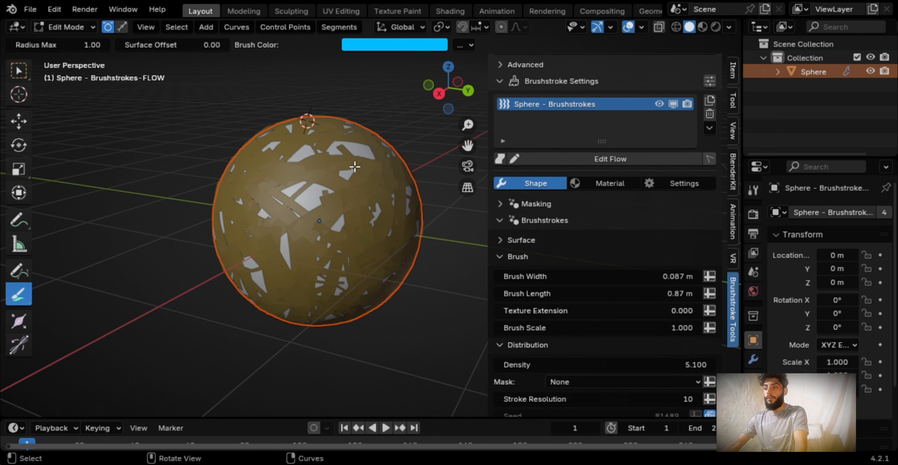
{"action": "left_click_drag", "start_coordinate": [353, 162], "coordinate": [284, 195]}
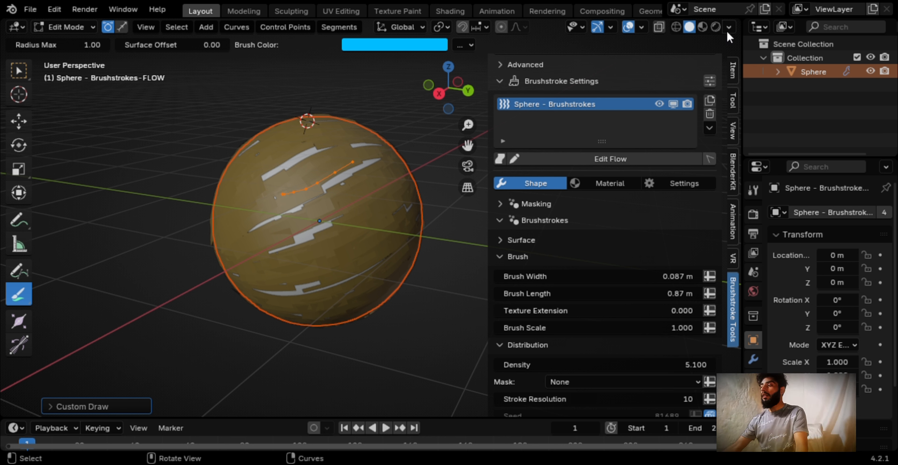
Set the viewport to rendered shading and the render engine to Cycles to preview the brushstrokes
{"action": "left_click", "coordinate": [716, 26]}
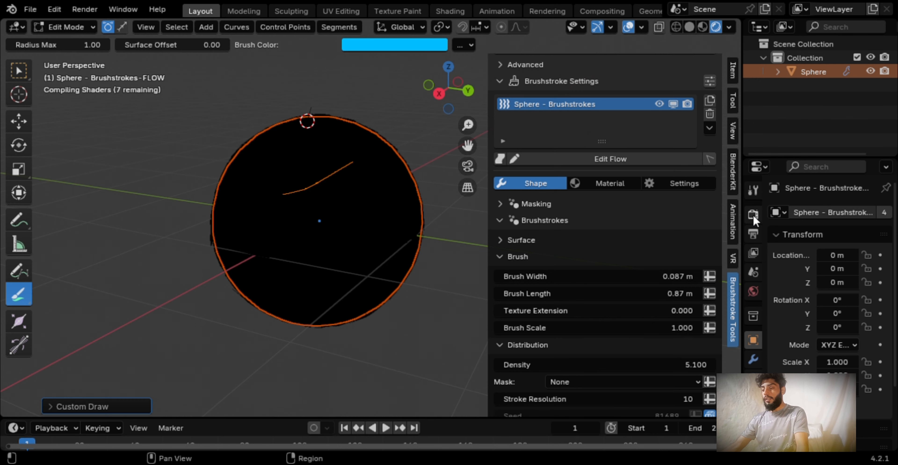
{"action": "left_click", "coordinate": [753, 214]}
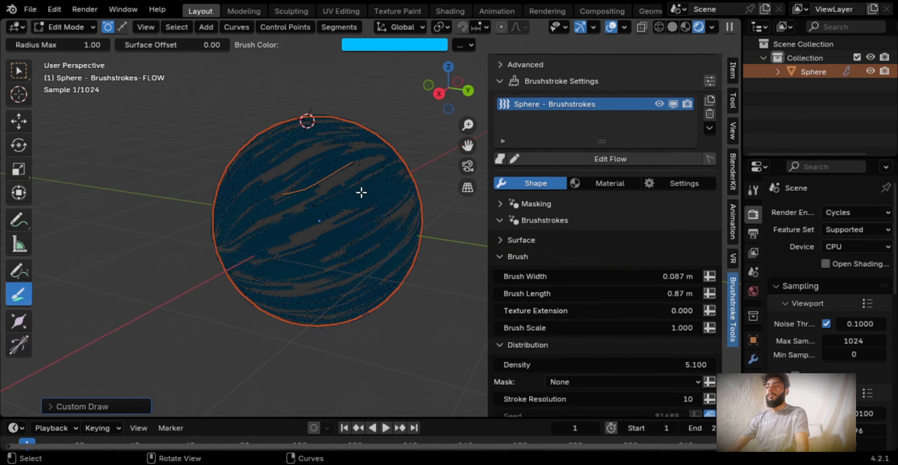
{"action": "scroll", "coordinate": [362, 194], "scroll_direction": "up", "scroll_amount": 5}
{"action": "scroll", "coordinate": [363, 196], "scroll_direction": "down", "scroll_amount": 2}
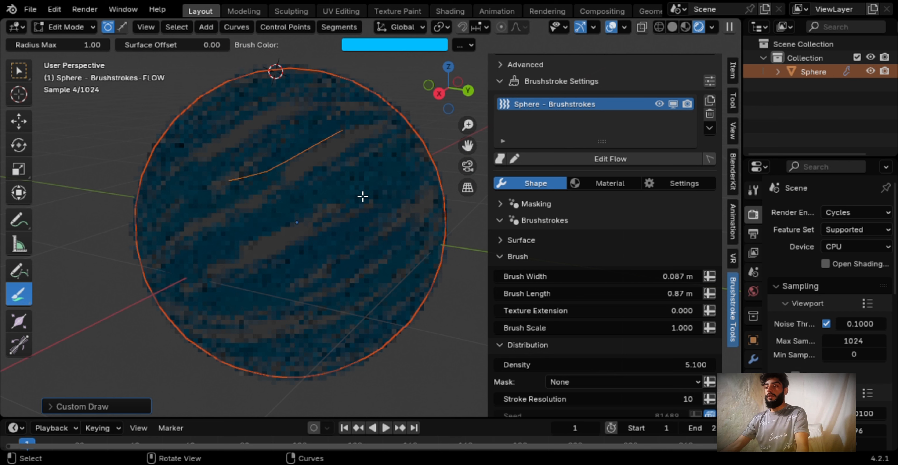
{"action": "middle_click_drag", "start_coordinate": [321, 195], "coordinate": [347, 197]}
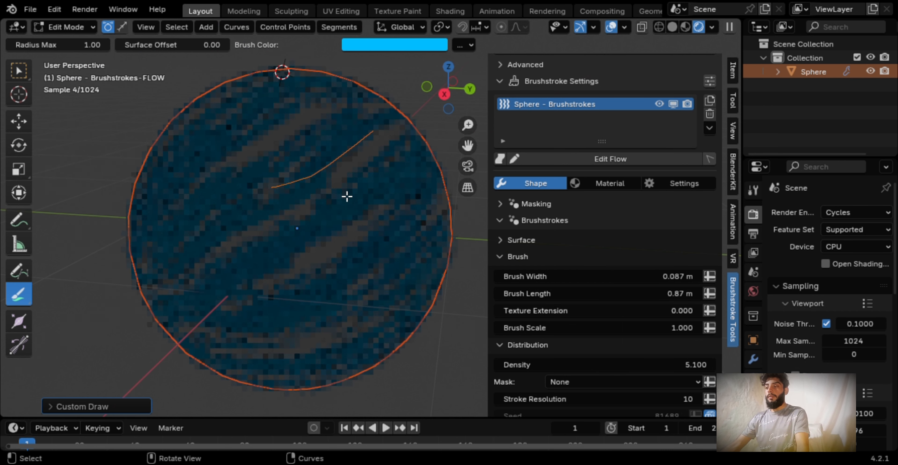
Return from curve editing to Object Mode and add an area light to the scene
{"action": "key", "text": "shift+a"}
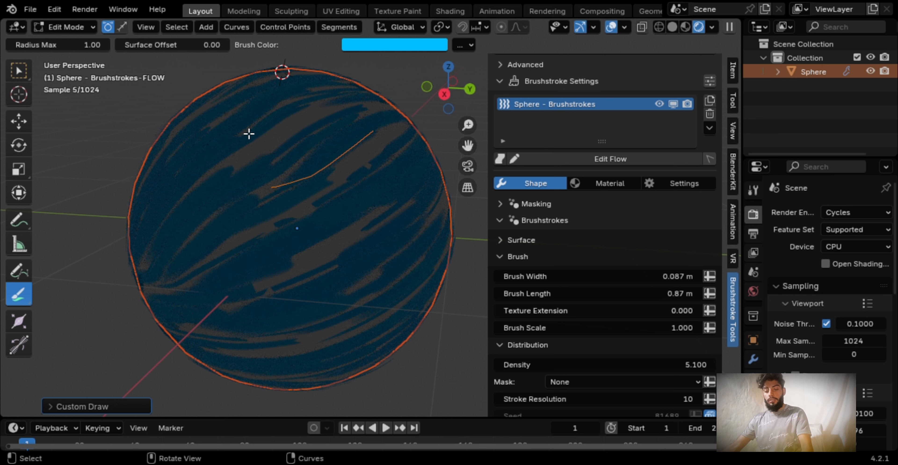
{"action": "key", "text": "shift+a"}
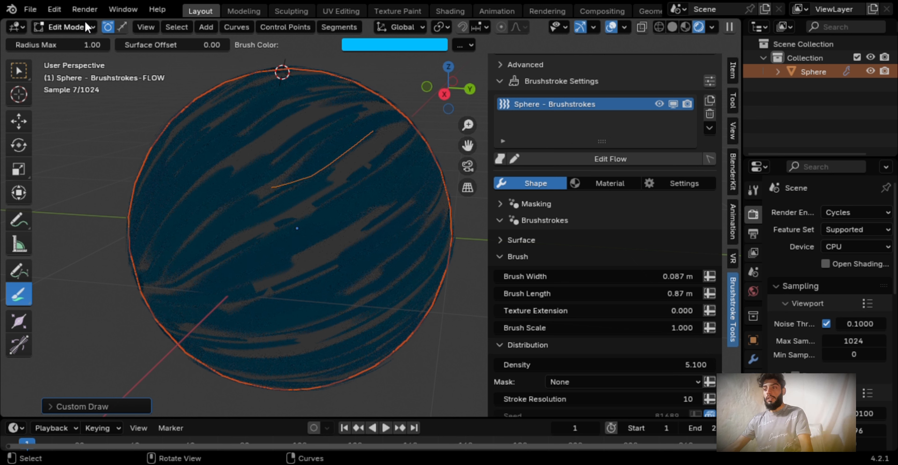
{"action": "left_click", "coordinate": [73, 27]}
{"action": "left_click", "coordinate": [81, 42]}
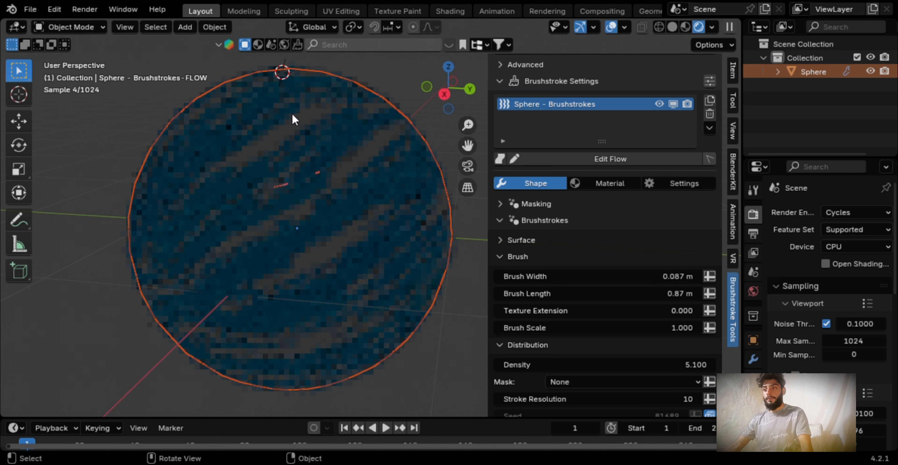
{"action": "key", "text": "shift+a"}
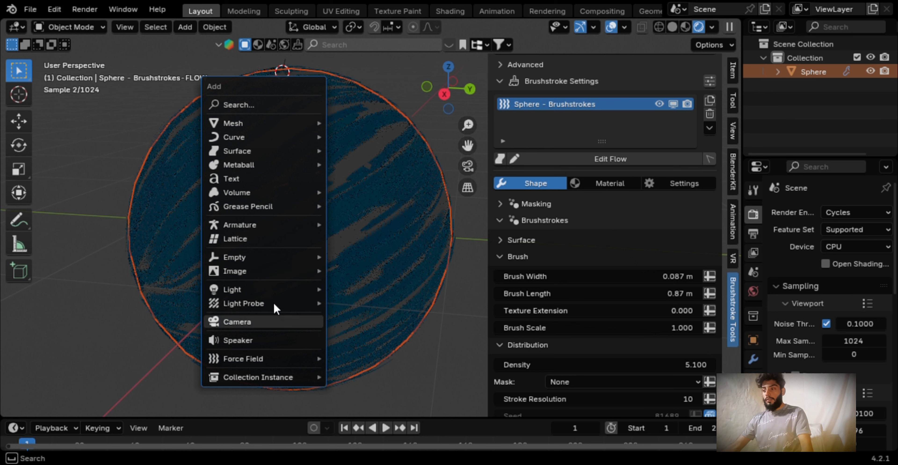
{"action": "mouse_move", "coordinate": [264, 293]}
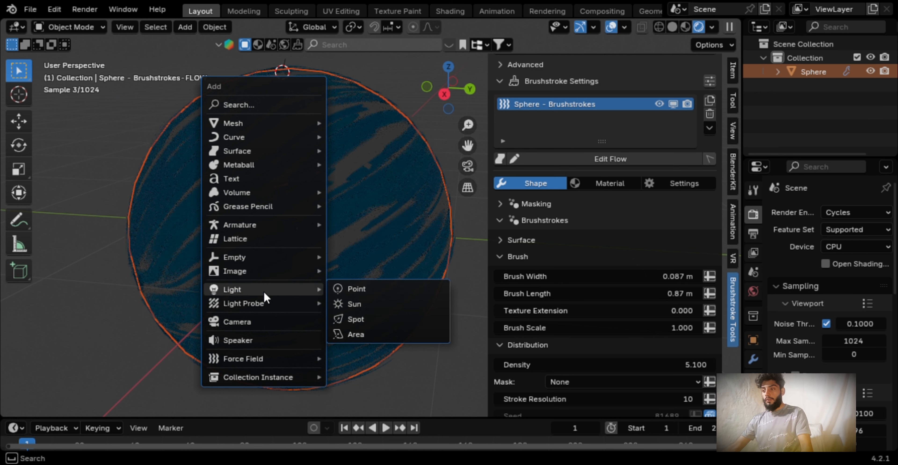
{"action": "left_click", "coordinate": [369, 334]}
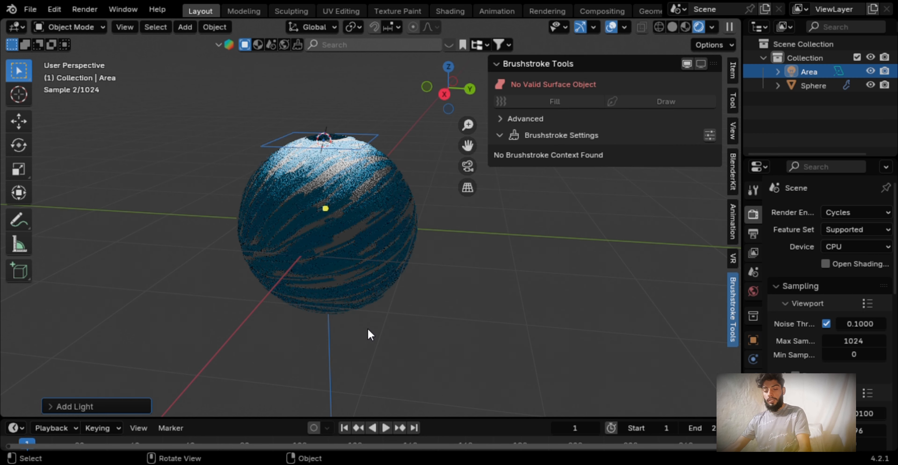
Raise the area light along the Z axis to above the sphere and set its power to 50 W
{"action": "key", "text": "g"}
{"action": "key", "text": "z"}
{"action": "left_click", "coordinate": [385, 238]}
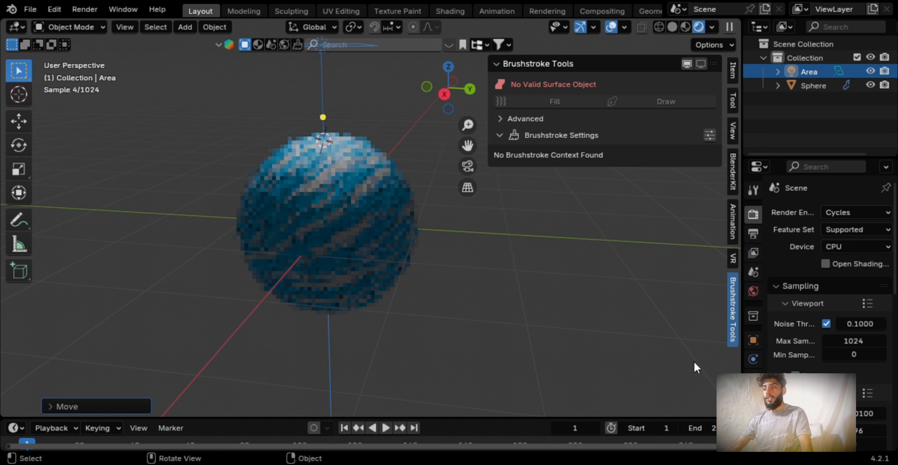
{"action": "left_click", "coordinate": [754, 397]}
{"action": "double_click", "coordinate": [850, 306]}
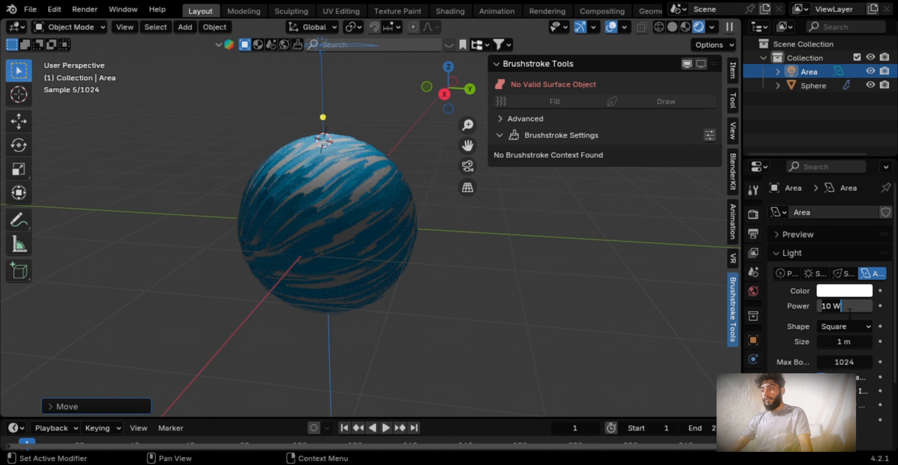
{"action": "type", "text": "50"}
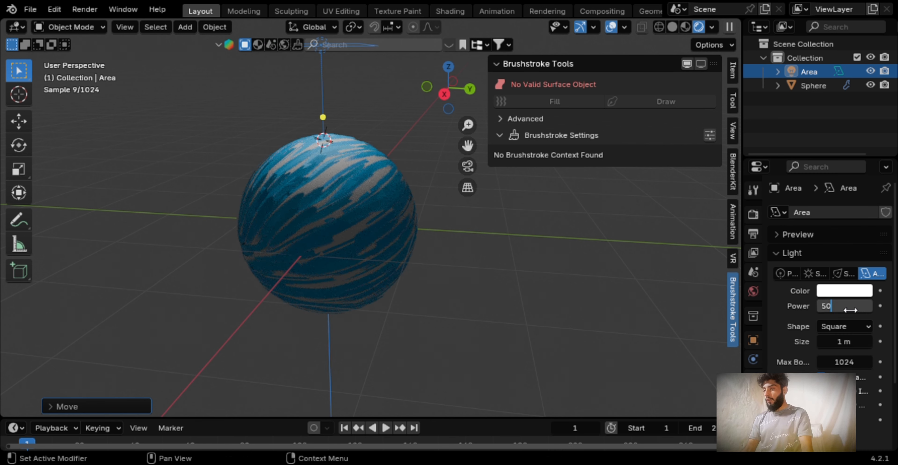
{"action": "key", "text": "Return"}
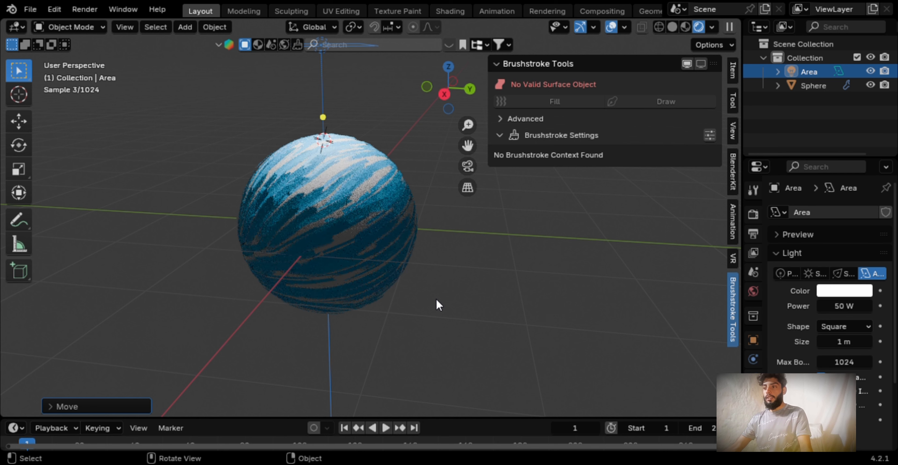
Scale up the area light above the sphere
{"action": "scroll", "coordinate": [437, 300], "scroll_direction": "up", "scroll_amount": 2}
{"action": "key", "text": "s"}
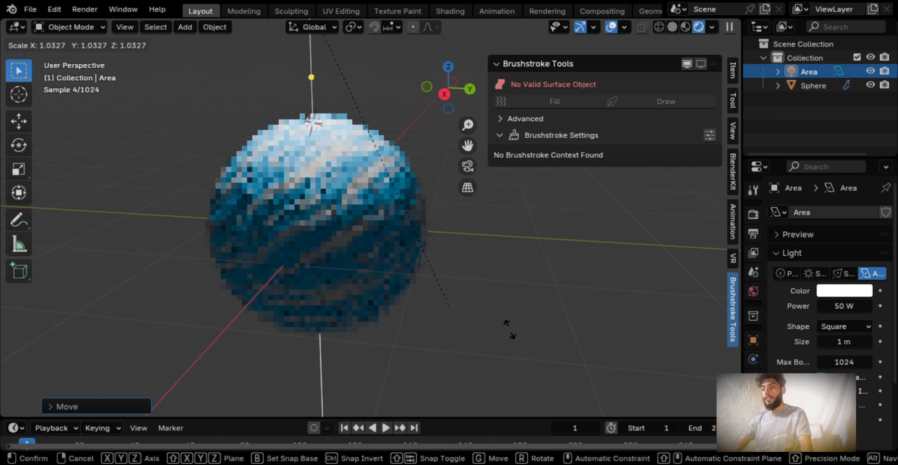
{"action": "left_click", "coordinate": [573, 366]}
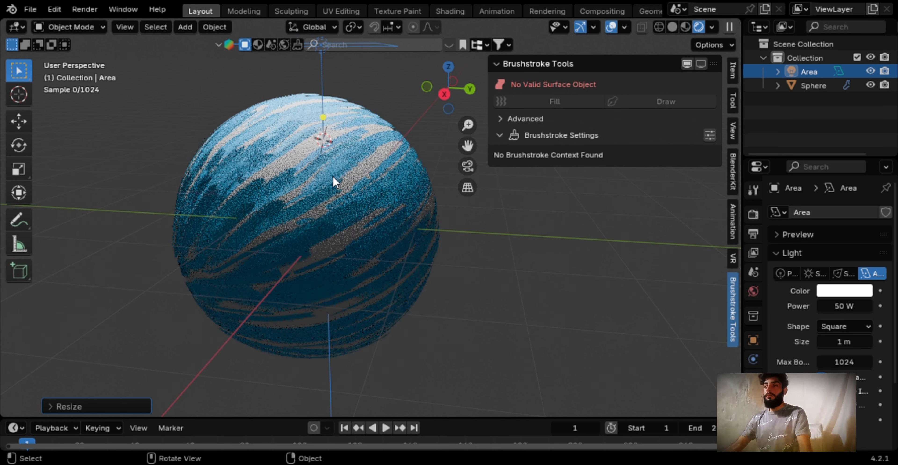
{"action": "scroll", "coordinate": [333, 177], "scroll_direction": "down", "scroll_amount": 1}
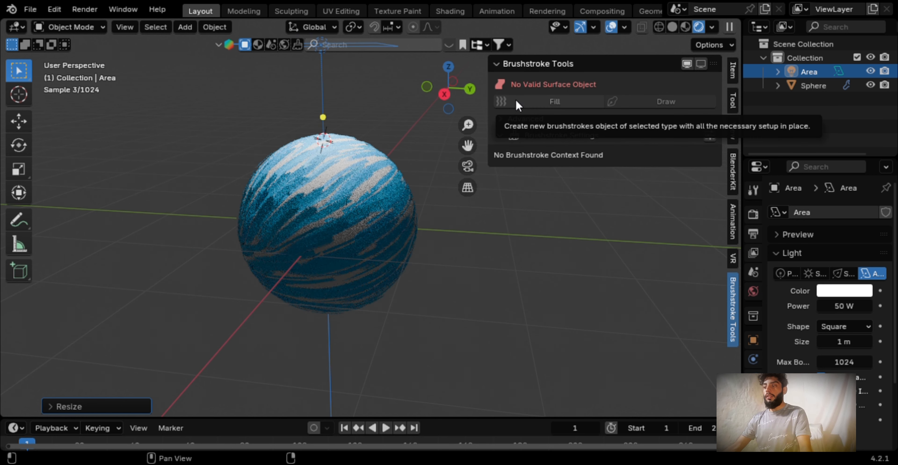
Edit the sphere's brushstrokes object and draw two light purple curves on it, a long diagonal and a shorter one near the upper right
{"action": "left_click", "coordinate": [367, 167]}
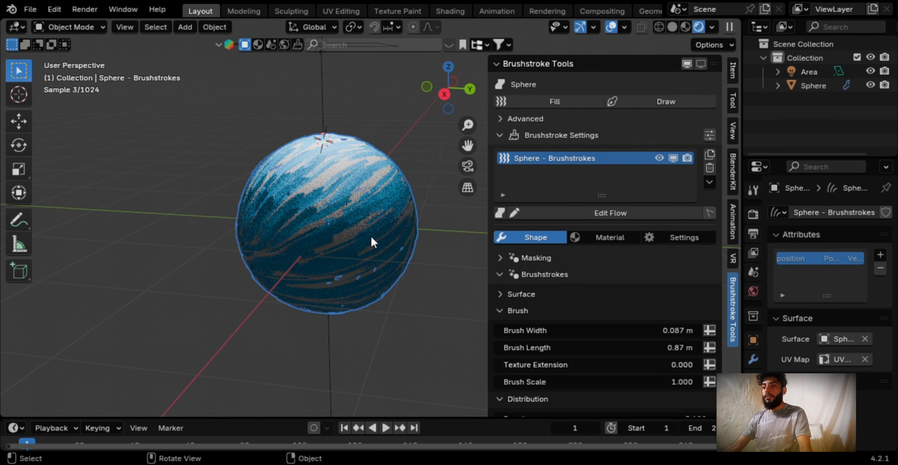
{"action": "left_click", "coordinate": [515, 213]}
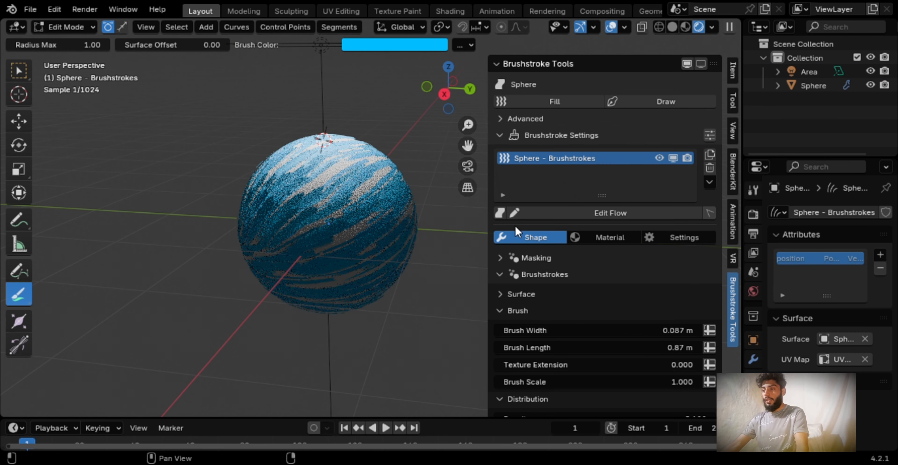
{"action": "left_click", "coordinate": [410, 48]}
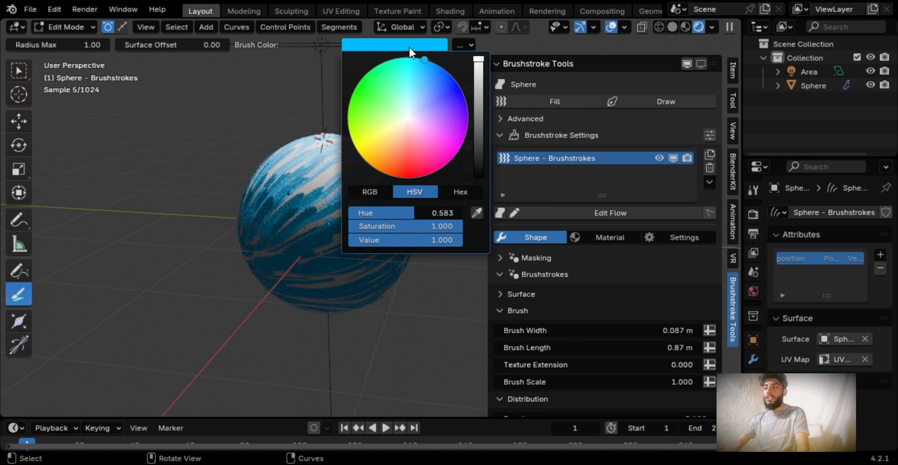
{"action": "left_click", "coordinate": [437, 120]}
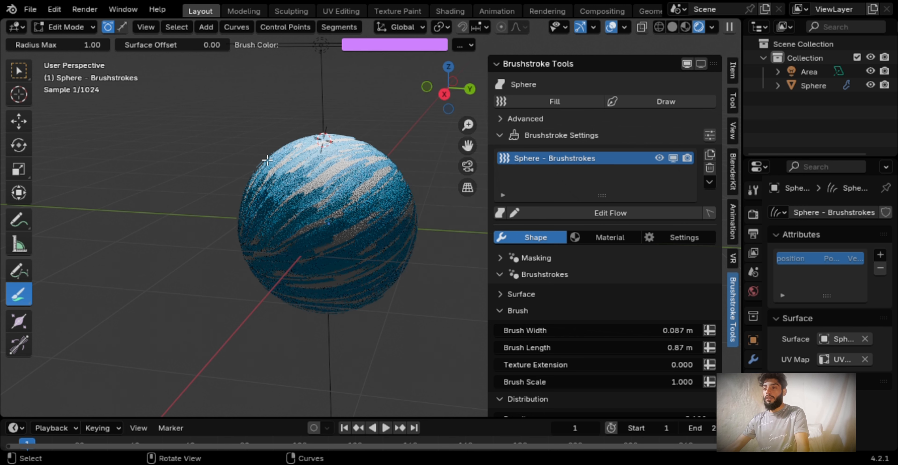
{"action": "left_click_drag", "start_coordinate": [268, 160], "coordinate": [376, 235]}
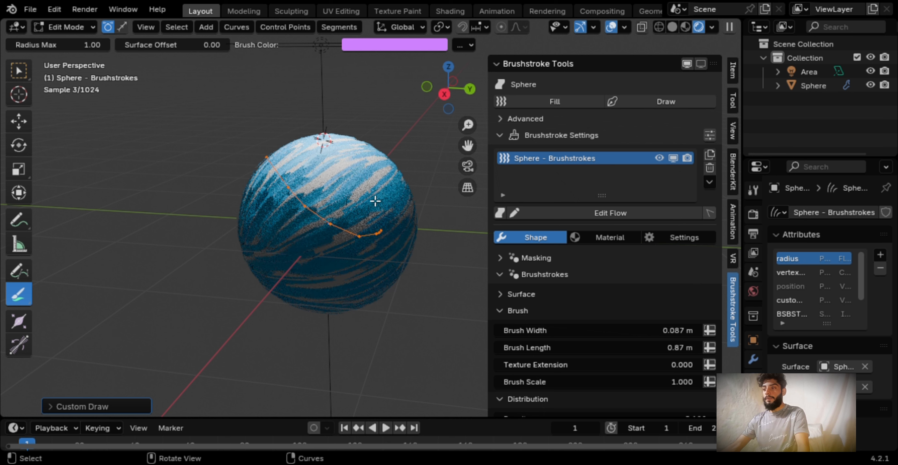
{"action": "left_click_drag", "start_coordinate": [352, 166], "coordinate": [392, 207]}
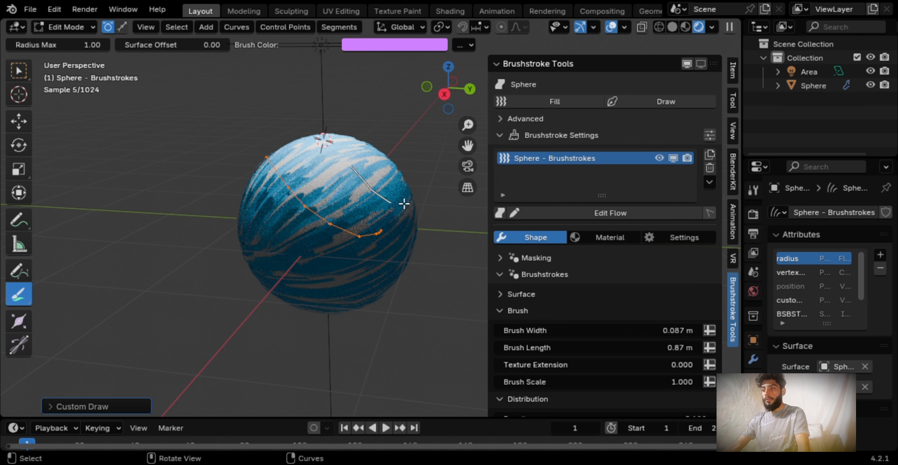
{"action": "middle_click_drag", "start_coordinate": [423, 195], "coordinate": [398, 209]}
{"action": "scroll", "coordinate": [397, 208], "scroll_direction": "up", "scroll_amount": 3}
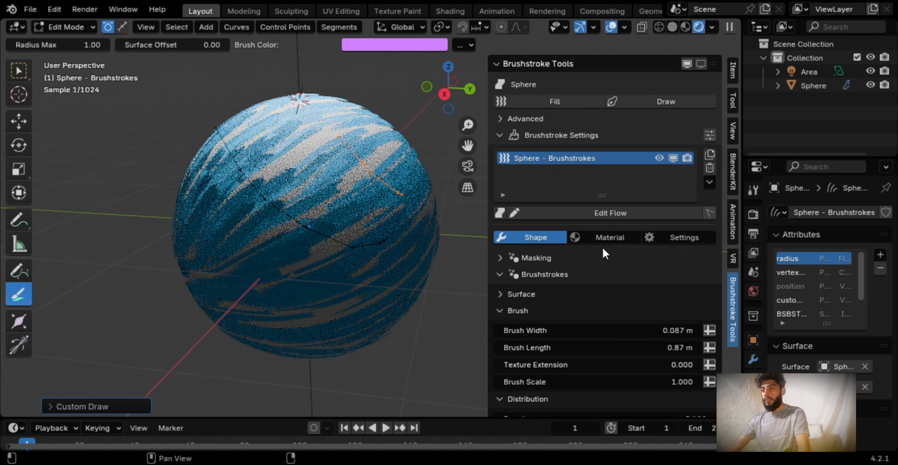
Switch to editing the brushstroke flow and draw a pale green V-shaped flow curve across the sphere's upper front
{"action": "left_click", "coordinate": [579, 213]}
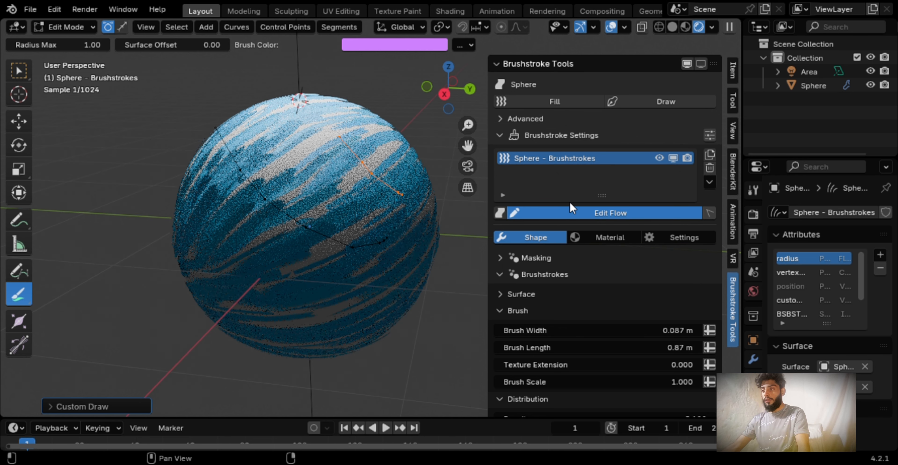
{"action": "left_click", "coordinate": [411, 51]}
{"action": "left_click", "coordinate": [377, 113]}
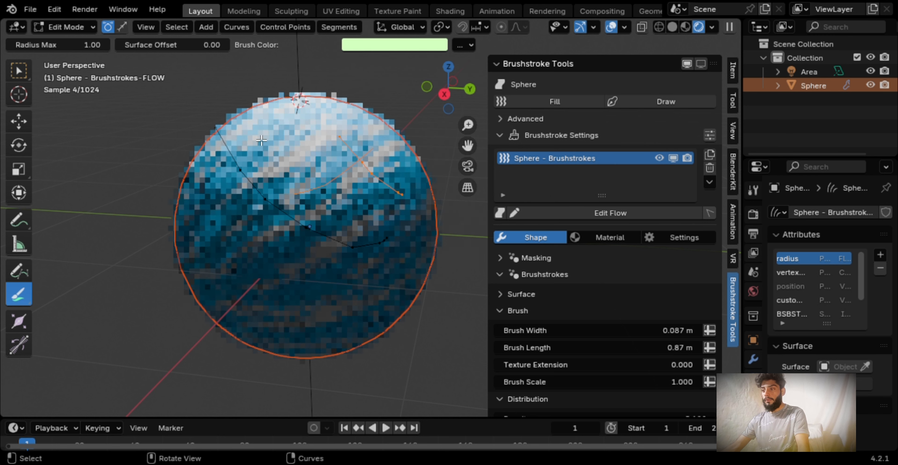
{"action": "left_click_drag", "start_coordinate": [262, 141], "coordinate": [328, 208]}
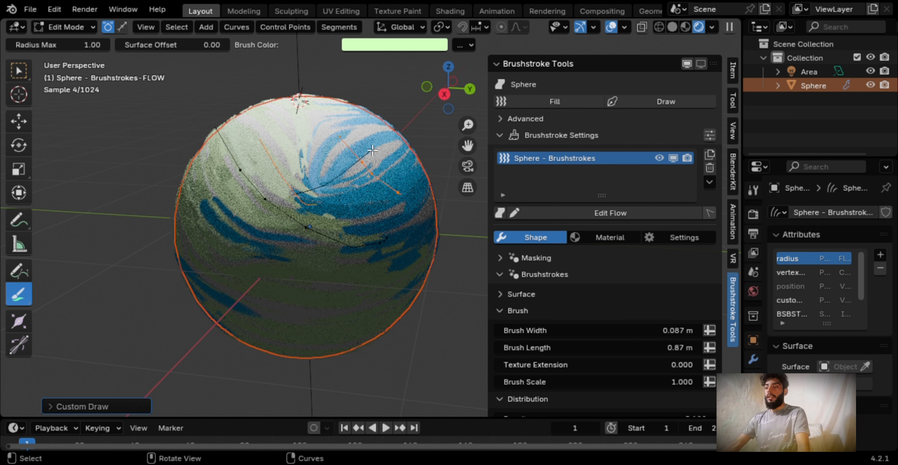
Set the brush color to magenta with hue 0.784 and draw a flow curve bending down the sphere's left side
{"action": "left_click", "coordinate": [400, 41]}
{"action": "left_click", "coordinate": [464, 139]}
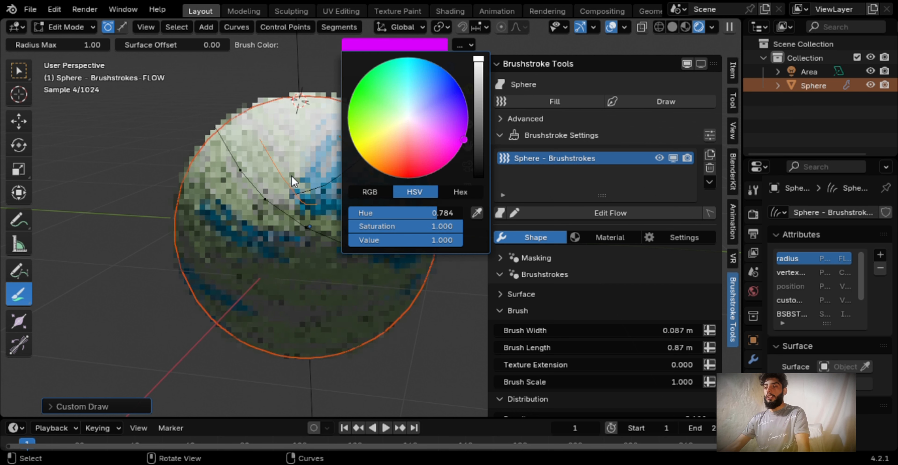
{"action": "left_click_drag", "start_coordinate": [264, 172], "coordinate": [212, 240]}
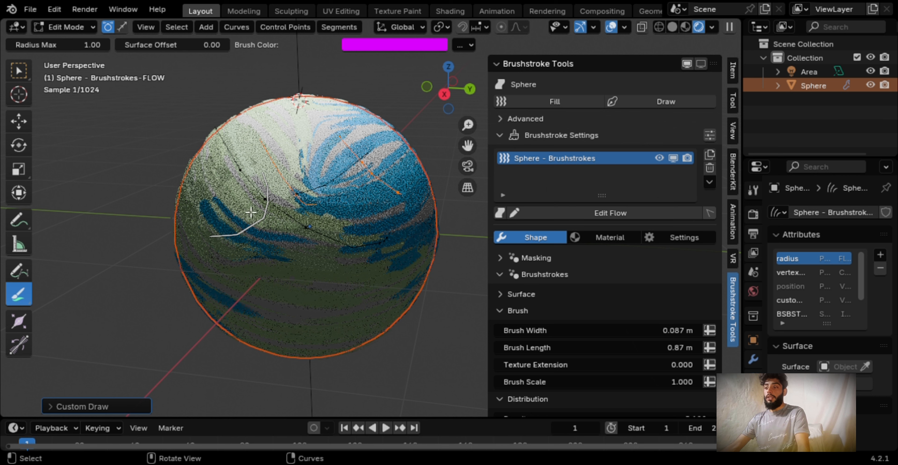
Set the brush color to yellow and draw a flow curve across the sphere's upper right side
{"action": "left_click", "coordinate": [411, 41]}
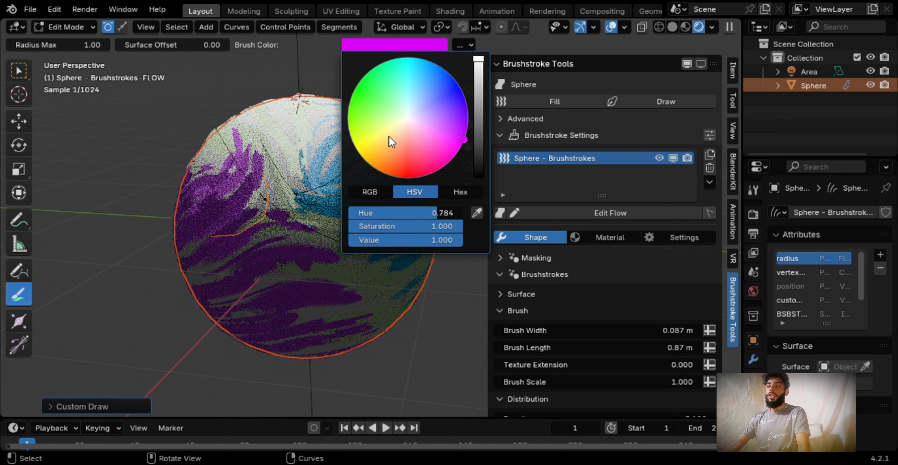
{"action": "left_click", "coordinate": [365, 138]}
{"action": "left_click_drag", "start_coordinate": [271, 126], "coordinate": [435, 110]}
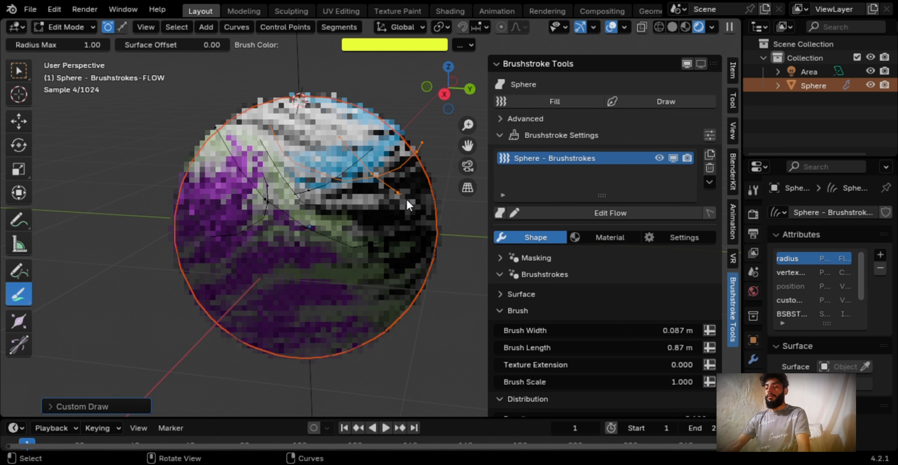
Review the brushstroke layer's brush, distribution and color settings, along with its brush material properties
{"action": "scroll", "coordinate": [532, 211], "scroll_direction": "down", "scroll_amount": 2}
{"action": "scroll", "coordinate": [545, 224], "scroll_direction": "down", "scroll_amount": 2}
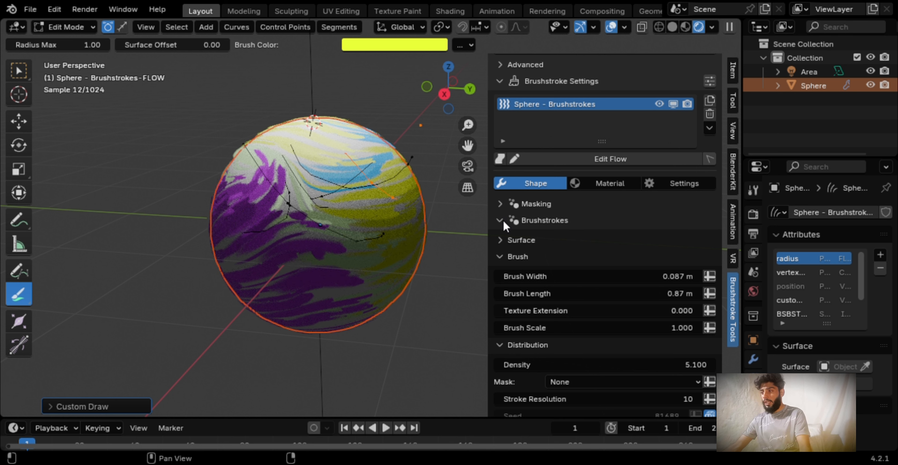
{"action": "scroll", "coordinate": [524, 233], "scroll_direction": "down", "scroll_amount": 1}
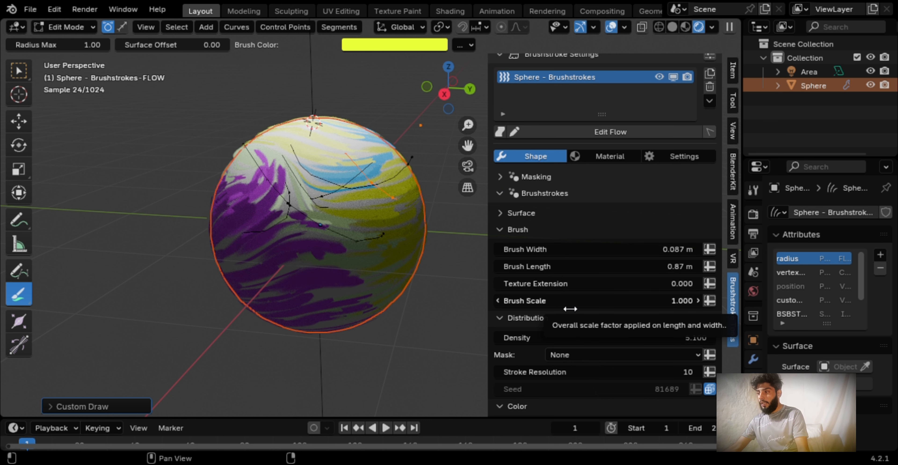
{"action": "scroll", "coordinate": [576, 305], "scroll_direction": "down", "scroll_amount": 3}
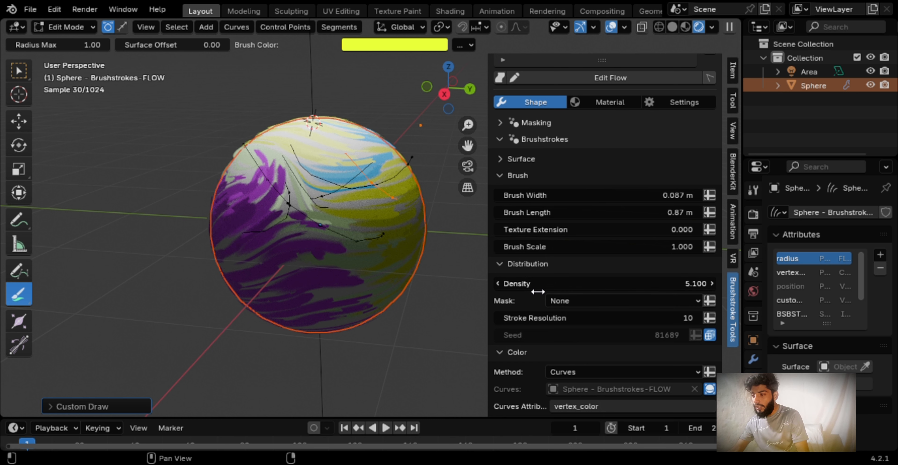
{"action": "scroll", "coordinate": [537, 311], "scroll_direction": "down", "scroll_amount": 2}
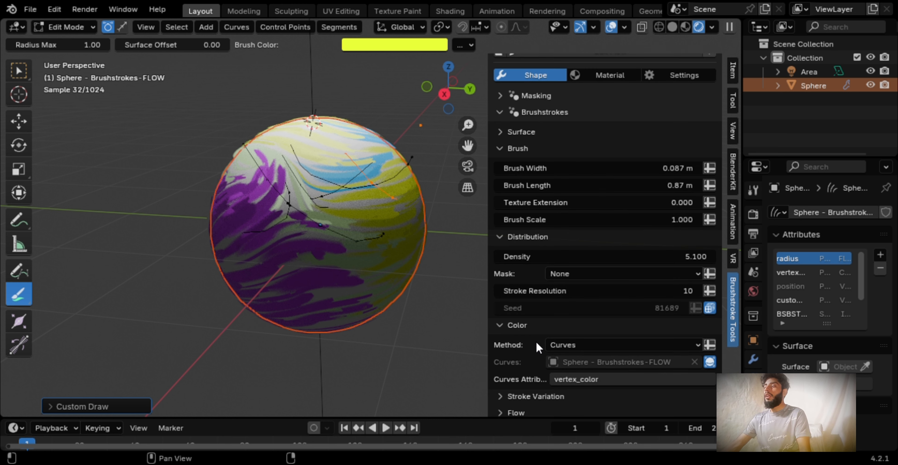
{"action": "scroll", "coordinate": [586, 279], "scroll_direction": "up", "scroll_amount": 8}
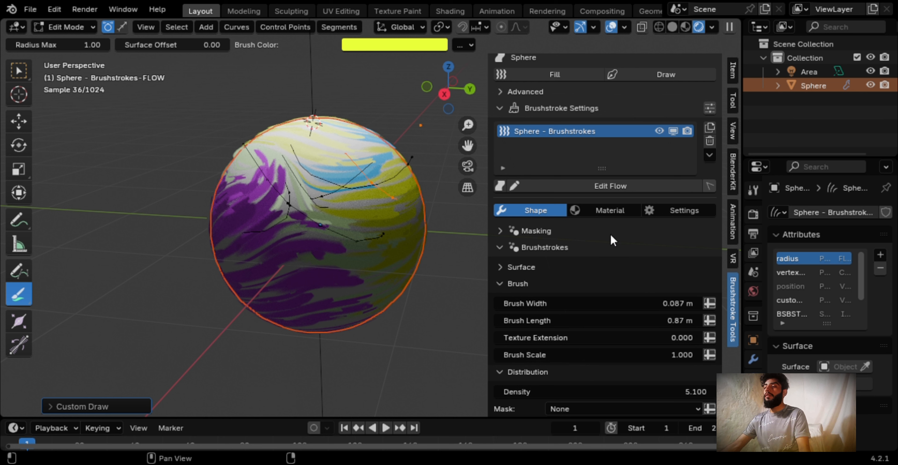
{"action": "left_click", "coordinate": [616, 209]}
{"action": "scroll", "coordinate": [584, 254], "scroll_direction": "down", "scroll_amount": 4}
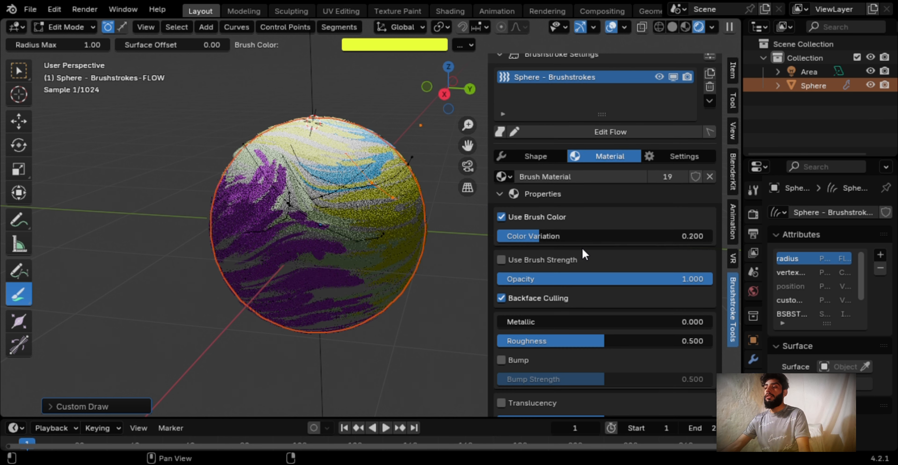
{"action": "scroll", "coordinate": [585, 254], "scroll_direction": "down", "scroll_amount": 2}
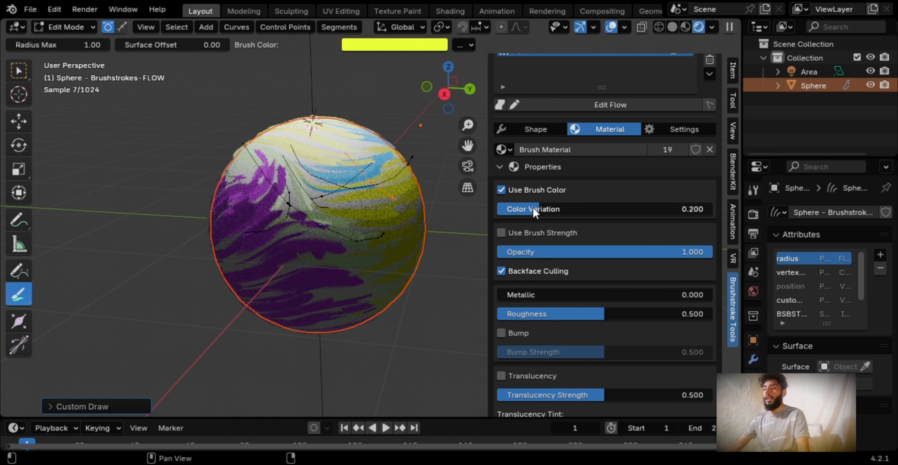
{"action": "scroll", "coordinate": [550, 331], "scroll_direction": "down", "scroll_amount": 7}
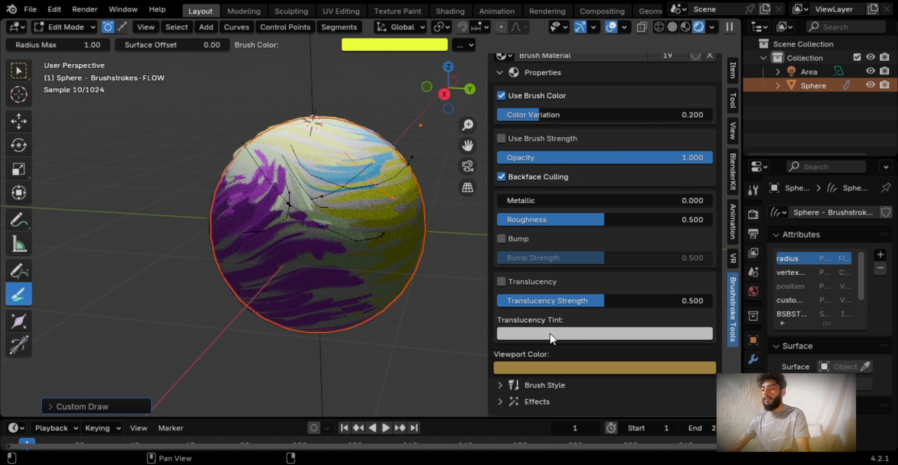
Examine the brush material's style presets, brush style parameters and curve, and the available effects
{"action": "left_click", "coordinate": [558, 387]}
{"action": "scroll", "coordinate": [589, 240], "scroll_direction": "down", "scroll_amount": 5}
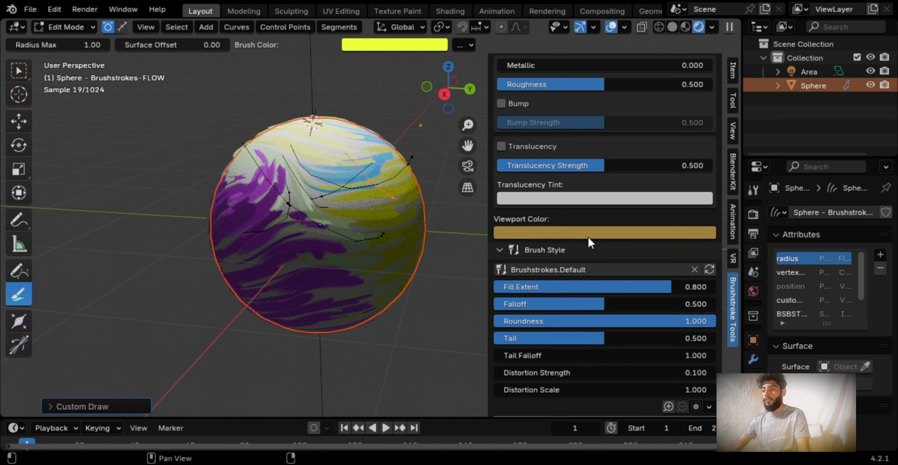
{"action": "left_click", "coordinate": [576, 271]}
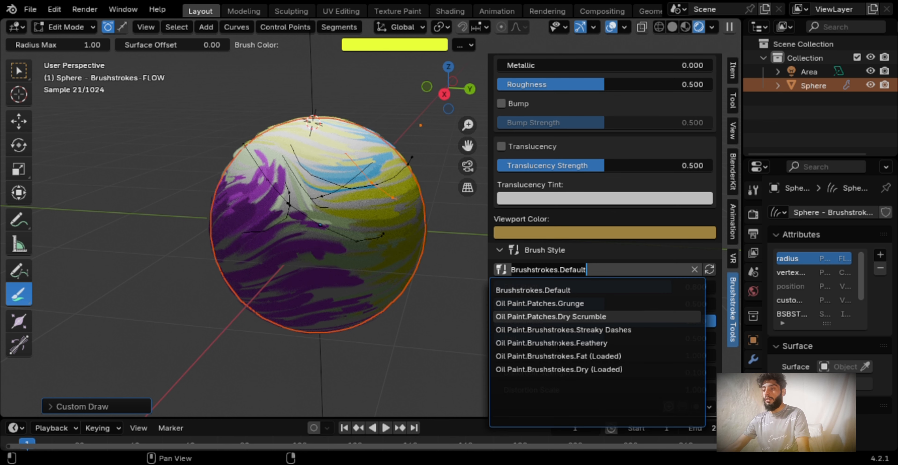
{"action": "key", "text": "Escape"}
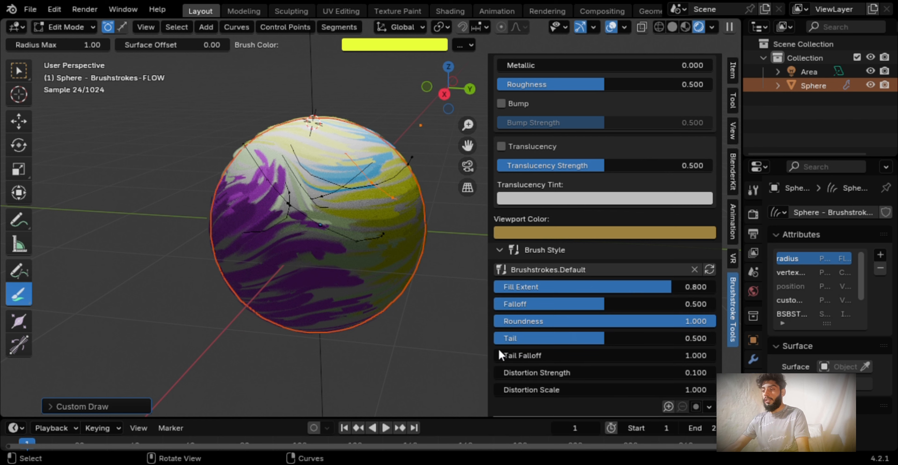
{"action": "scroll", "coordinate": [537, 367], "scroll_direction": "down", "scroll_amount": 3}
{"action": "scroll", "coordinate": [543, 340], "scroll_direction": "down", "scroll_amount": 6}
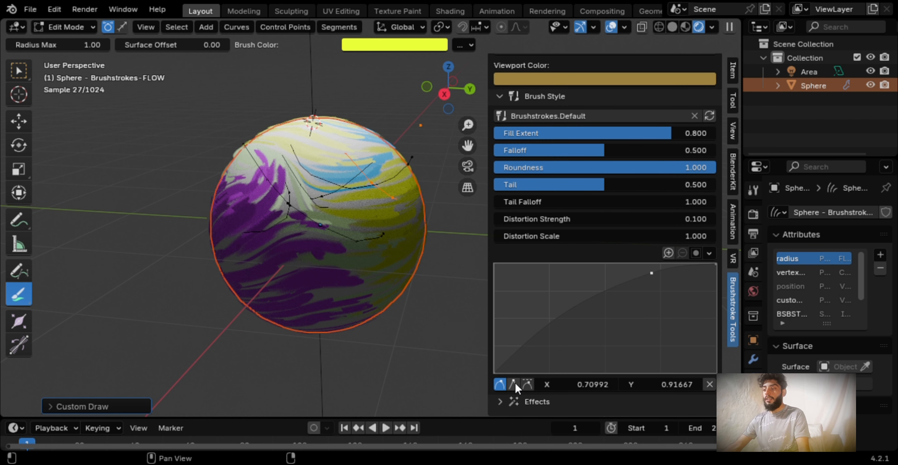
{"action": "left_click", "coordinate": [502, 401]}
{"action": "scroll", "coordinate": [544, 362], "scroll_direction": "down", "scroll_amount": 4}
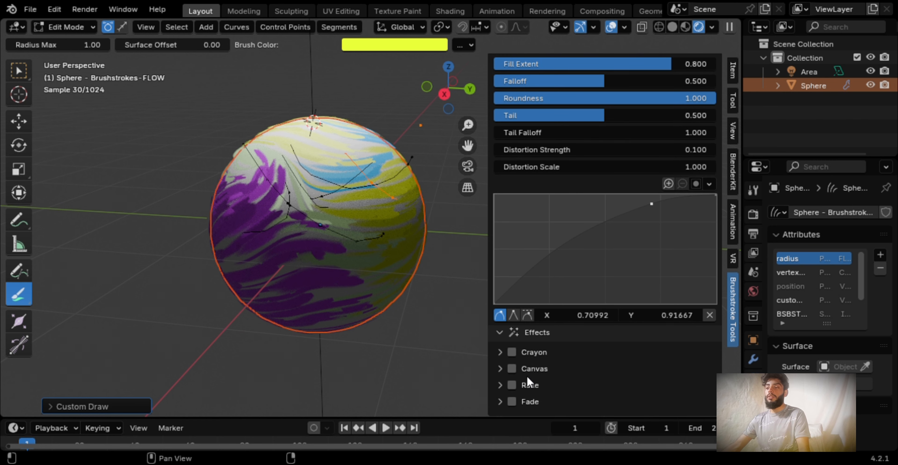
Review the brushstroke layer's deforming surface, animated strokes and shadow visibility settings
{"action": "scroll", "coordinate": [535, 363], "scroll_direction": "up", "scroll_amount": 18}
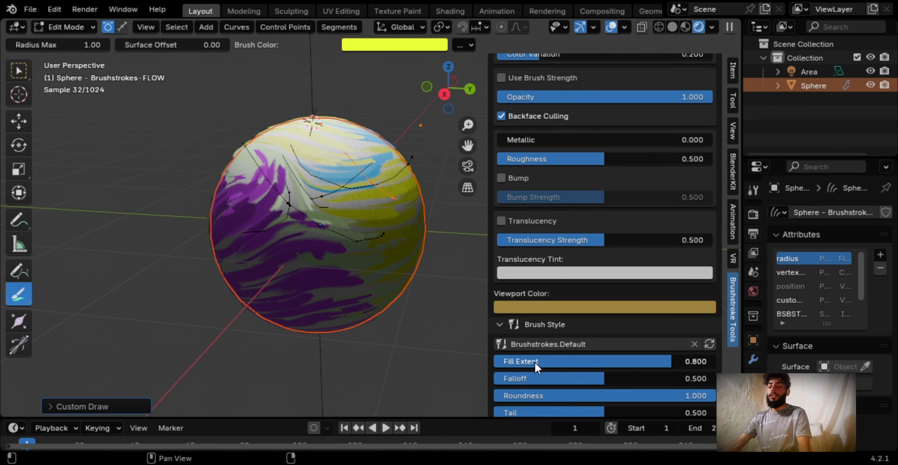
{"action": "scroll", "coordinate": [536, 364], "scroll_direction": "up", "scroll_amount": 8}
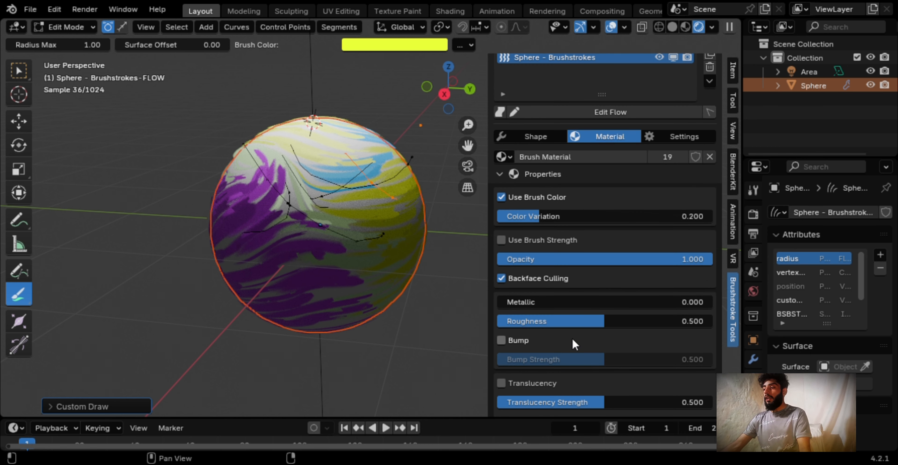
{"action": "scroll", "coordinate": [574, 337], "scroll_direction": "up", "scroll_amount": 6}
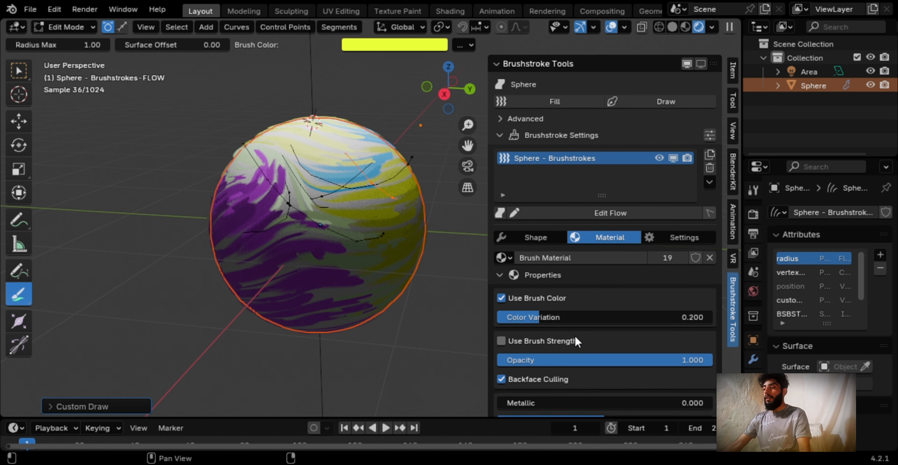
{"action": "left_click", "coordinate": [680, 238]}
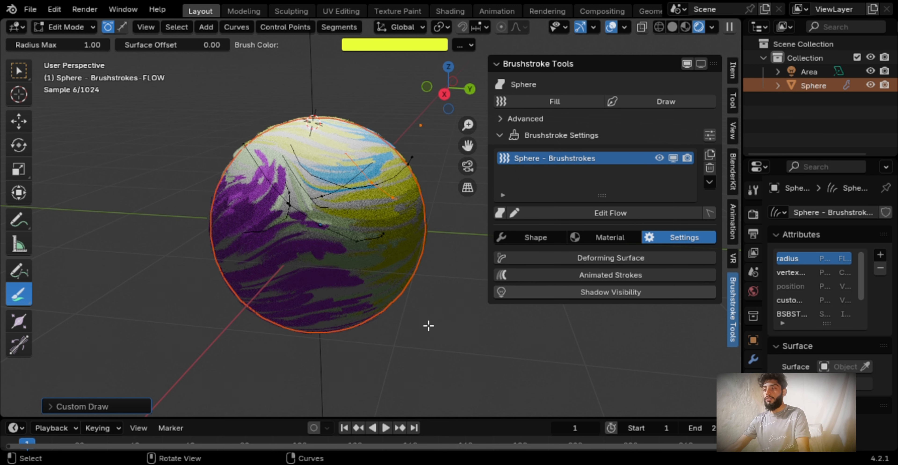
{"action": "left_click", "coordinate": [593, 290]}
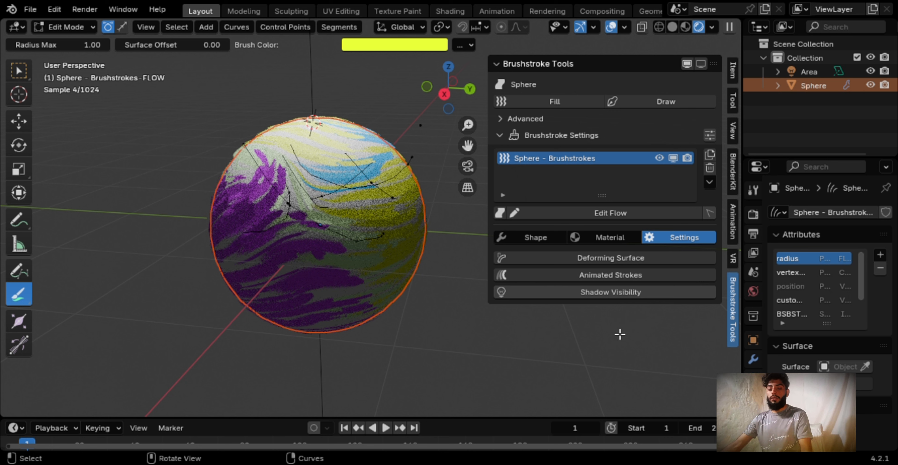
Undo the flow curves and the area light's power, height and scale changes
{"action": "scroll", "coordinate": [386, 258], "scroll_direction": "down", "scroll_amount": 2}
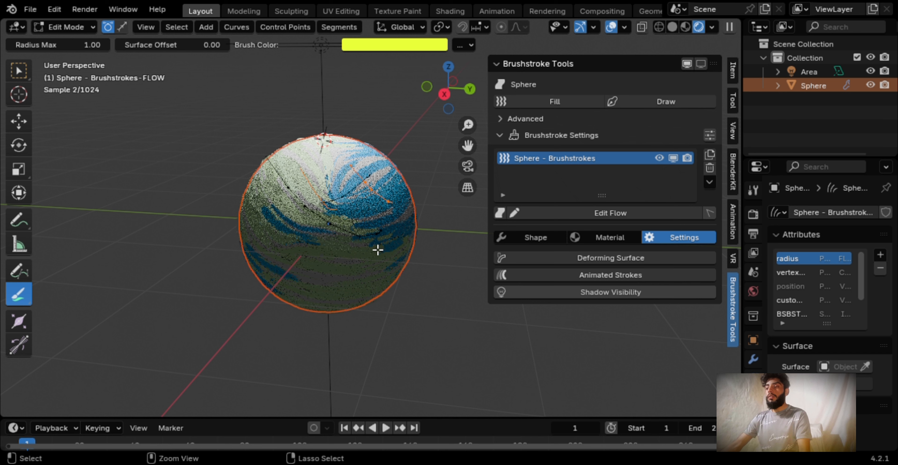
{"action": "key", "text": "ctrl+z"}
{"action": "key", "text": "ctrl+z"}
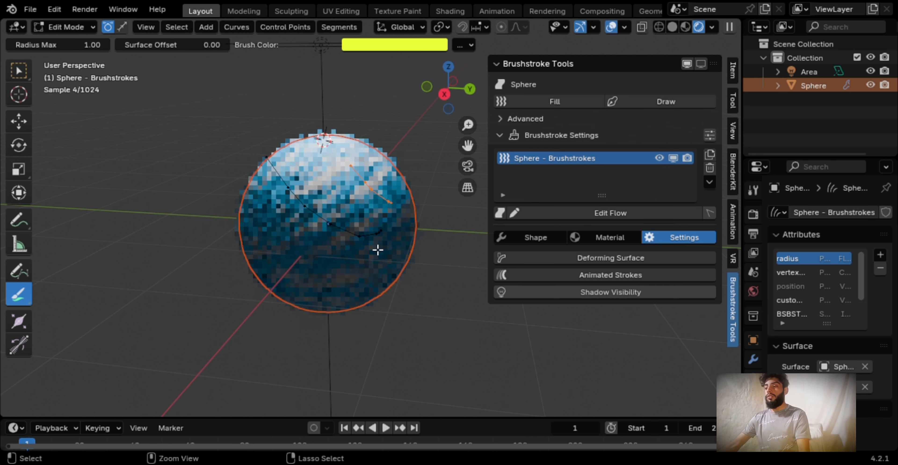
{"action": "key", "text": "ctrl+z"}
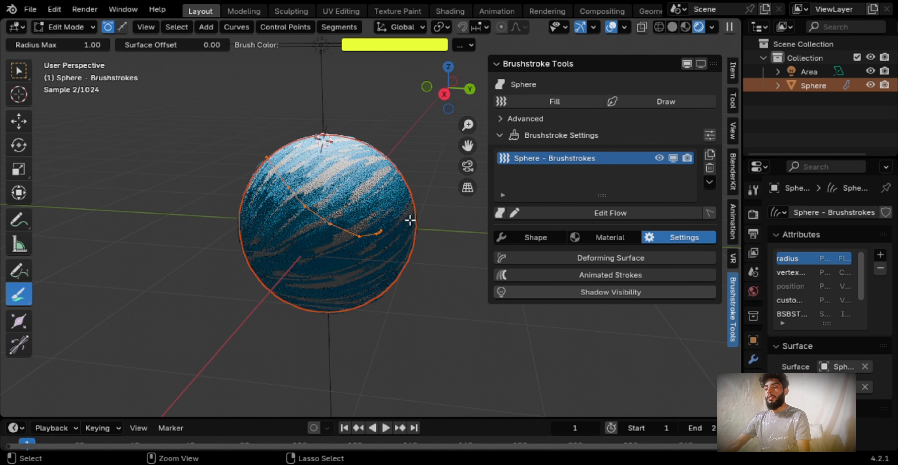
{"action": "key", "text": "ctrl+z"}
{"action": "key", "text": "ctrl+z"}
{"action": "key", "text": "ctrl+z"}
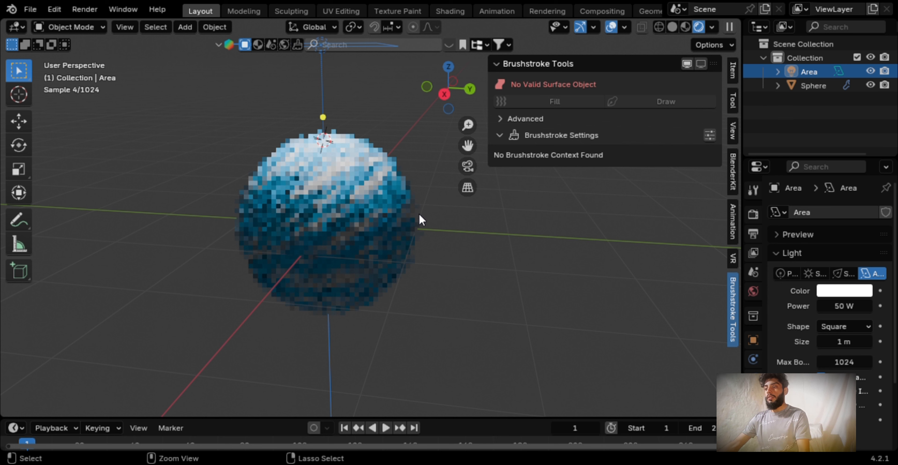
{"action": "key", "text": "ctrl+z"}
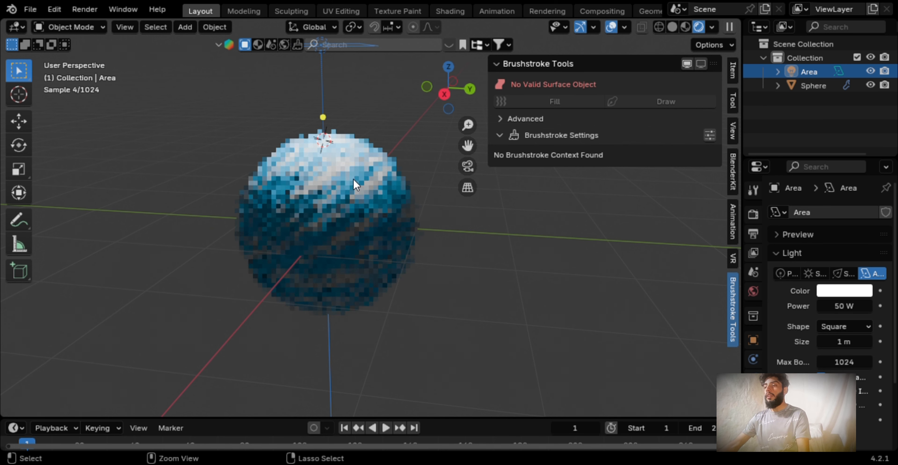
{"action": "key", "text": "ctrl+z"}
{"action": "key", "text": "ctrl+z"}
{"action": "key", "text": "ctrl+z"}
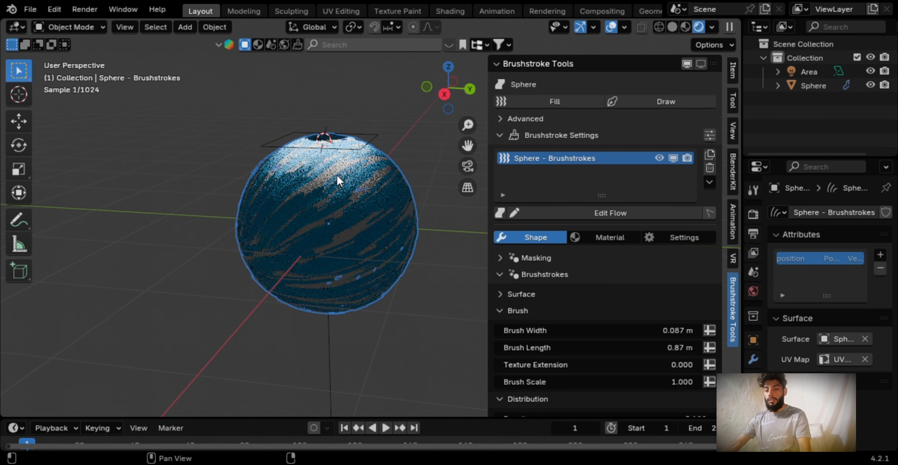
Scale the area light up well beyond the sphere's width and raise it along Z above the sphere
{"action": "left_click", "coordinate": [293, 146]}
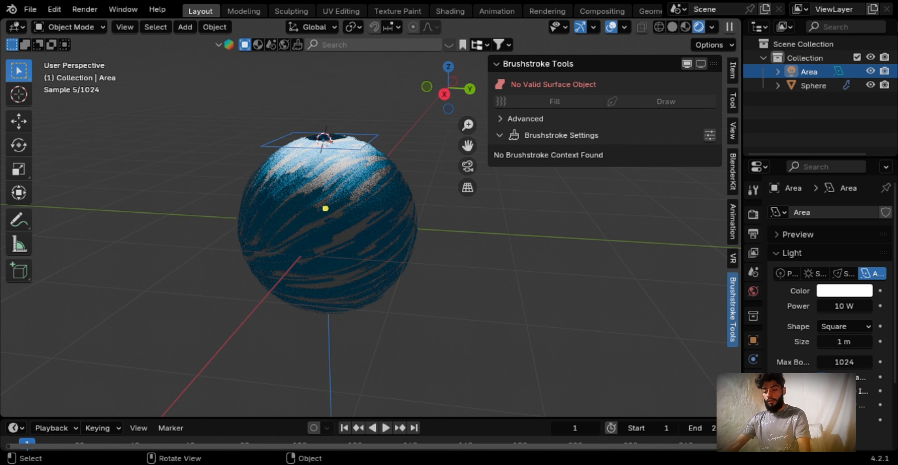
{"action": "key", "text": "s"}
{"action": "left_click", "coordinate": [558, 306]}
{"action": "key", "text": "g"}
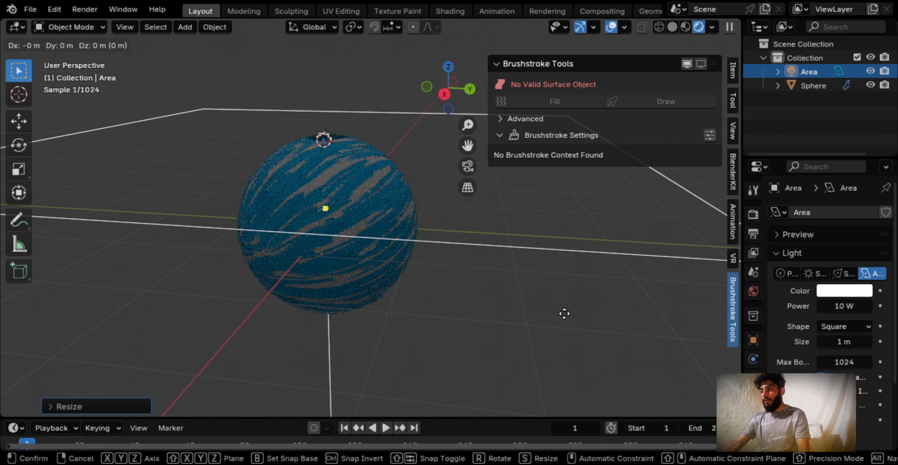
{"action": "key", "text": "z"}
{"action": "left_click", "coordinate": [535, 240]}
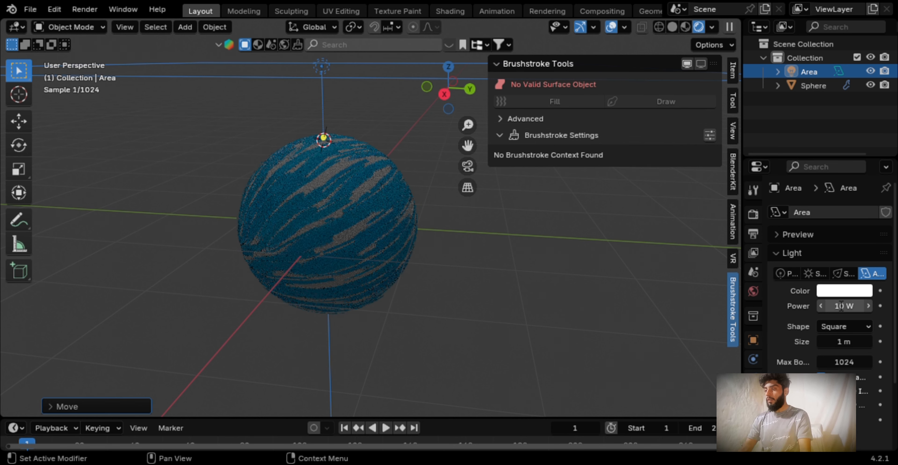
Set the area light's power to 50 W
{"action": "left_click", "coordinate": [841, 306]}
{"action": "type", "text": "50"}
{"action": "key", "text": "Return"}
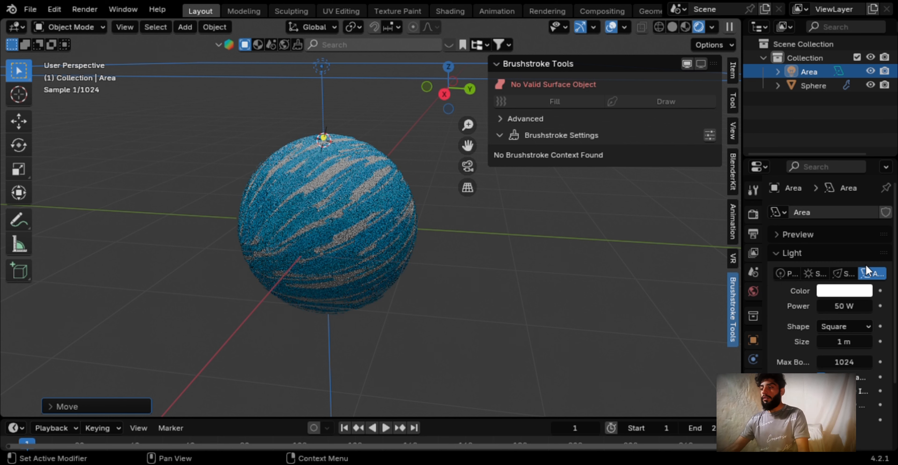
Add a hand-drawn brushstroke layer to the sphere and draw a looping stroke across its front
{"action": "left_click", "coordinate": [320, 222]}
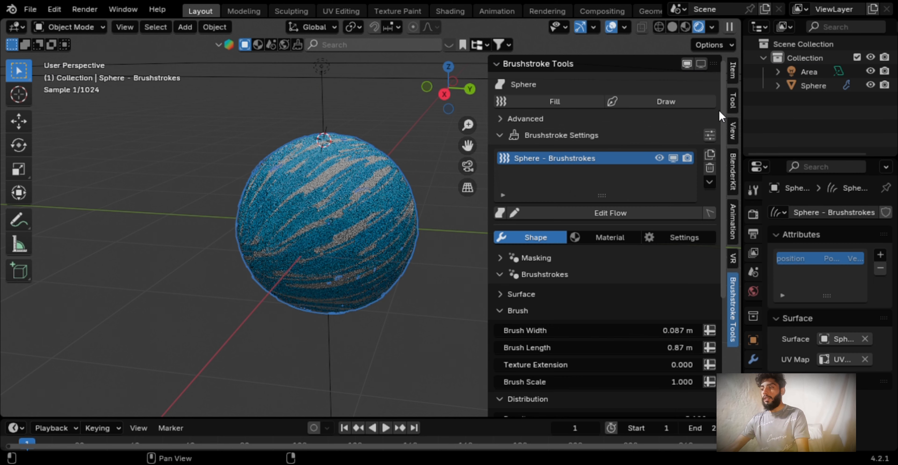
{"action": "left_click", "coordinate": [683, 104]}
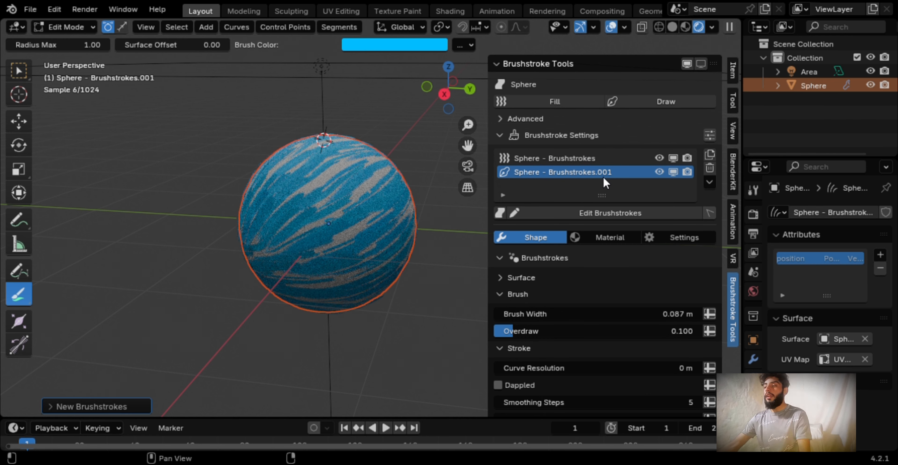
{"action": "left_click", "coordinate": [597, 214]}
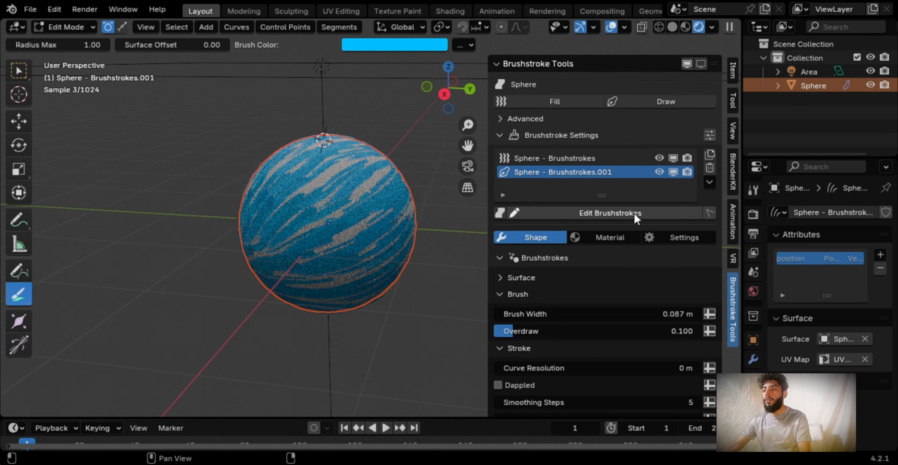
{"action": "scroll", "coordinate": [577, 280], "scroll_direction": "down", "scroll_amount": 2}
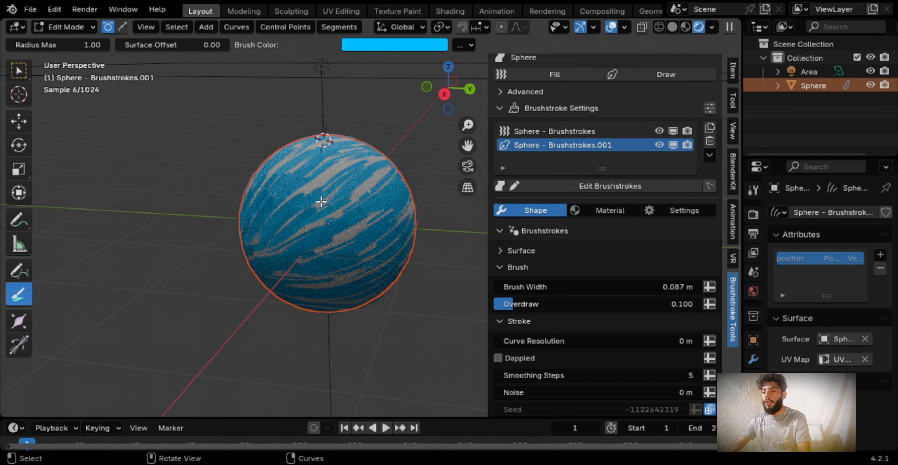
{"action": "mouse_move", "coordinate": [333, 188]}
{"action": "left_mouse_down"}
{"action": "mouse_move", "coordinate": [408, 204]}
{"action": "mouse_move", "coordinate": [310, 196]}
{"action": "mouse_move", "coordinate": [306, 212]}
{"action": "left_mouse_up"}
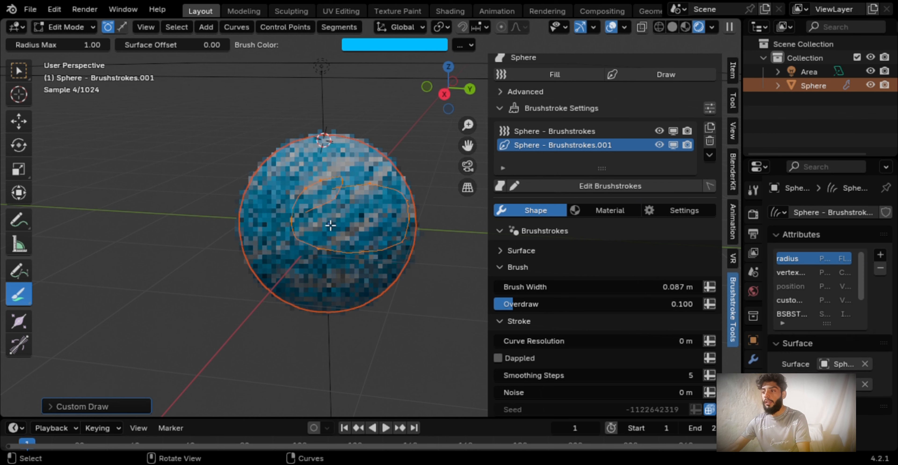
Set the brush color to yellow and the drawn layer's brush width to 1.42 m
{"action": "scroll", "coordinate": [359, 231], "scroll_direction": "up", "scroll_amount": 4}
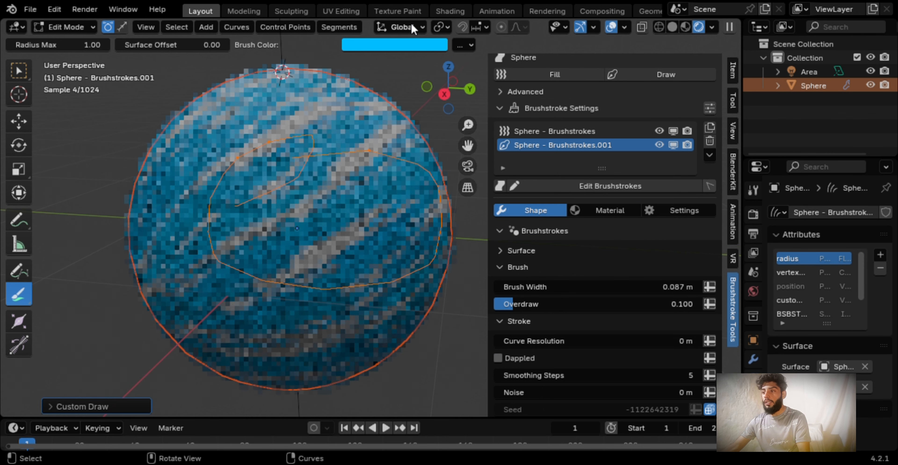
{"action": "left_click", "coordinate": [401, 45]}
{"action": "left_click_drag", "start_coordinate": [415, 89], "coordinate": [372, 153]}
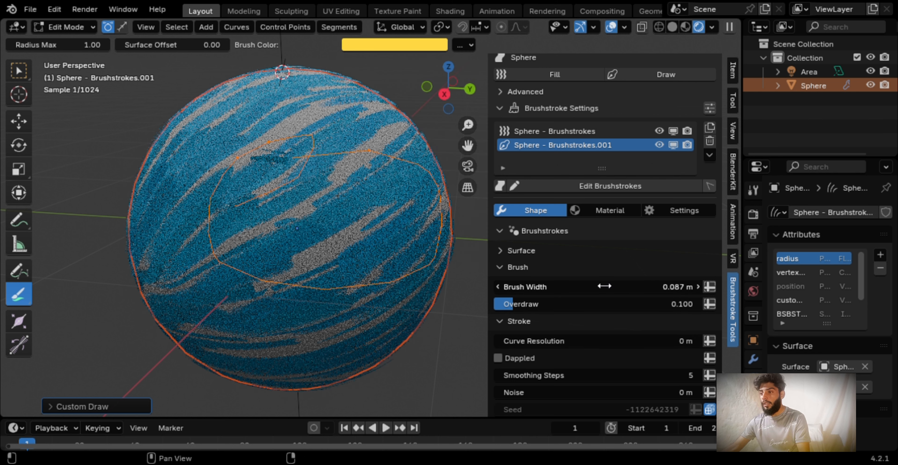
{"action": "left_click_drag", "start_coordinate": [604, 286], "coordinate": [680, 286]}
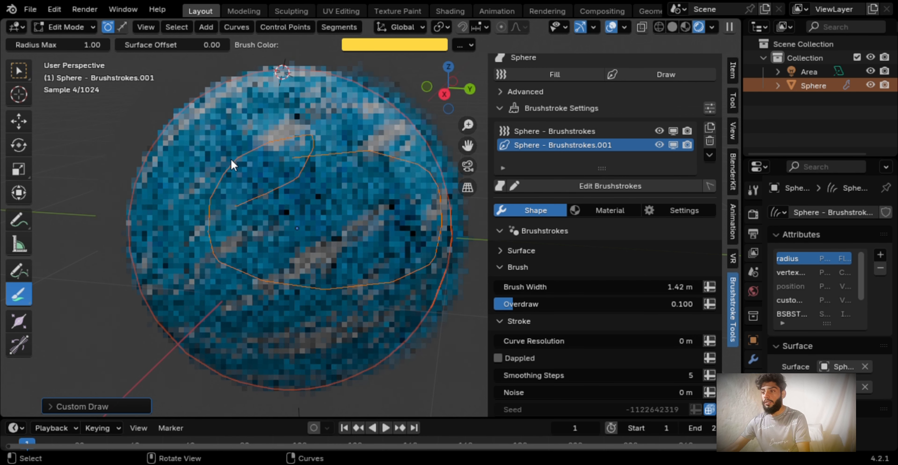
Draw several yellow strokes over the sphere's left side and upper front, plus one in the empty space beside it
{"action": "mouse_move", "coordinate": [216, 116]}
{"action": "left_mouse_down"}
{"action": "mouse_move", "coordinate": [244, 175]}
{"action": "mouse_move", "coordinate": [214, 228]}
{"action": "left_mouse_up"}
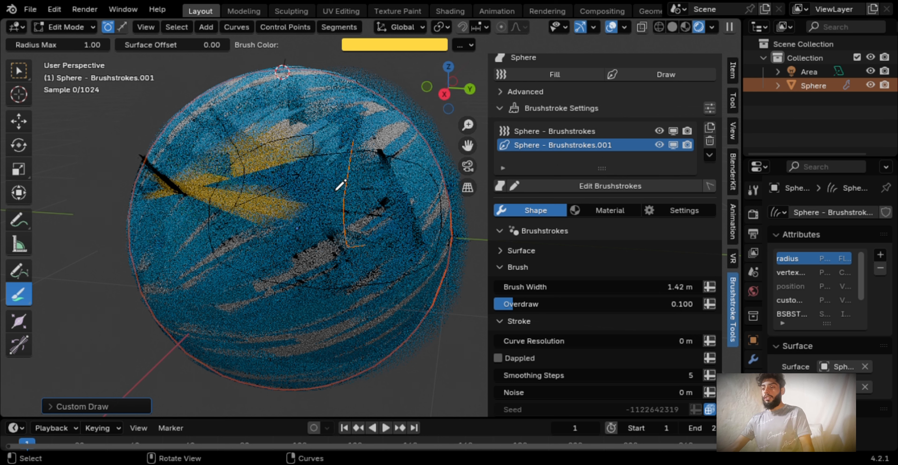
{"action": "scroll", "coordinate": [343, 244], "scroll_direction": "down", "scroll_amount": 3}
{"action": "scroll", "coordinate": [338, 267], "scroll_direction": "down", "scroll_amount": 2}
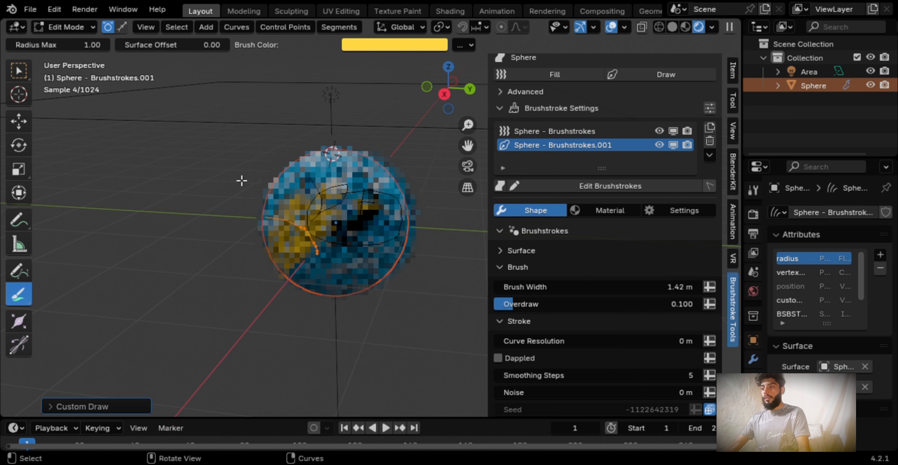
{"action": "left_click_drag", "start_coordinate": [237, 176], "coordinate": [219, 236]}
{"action": "scroll", "coordinate": [316, 203], "scroll_direction": "up", "scroll_amount": 2}
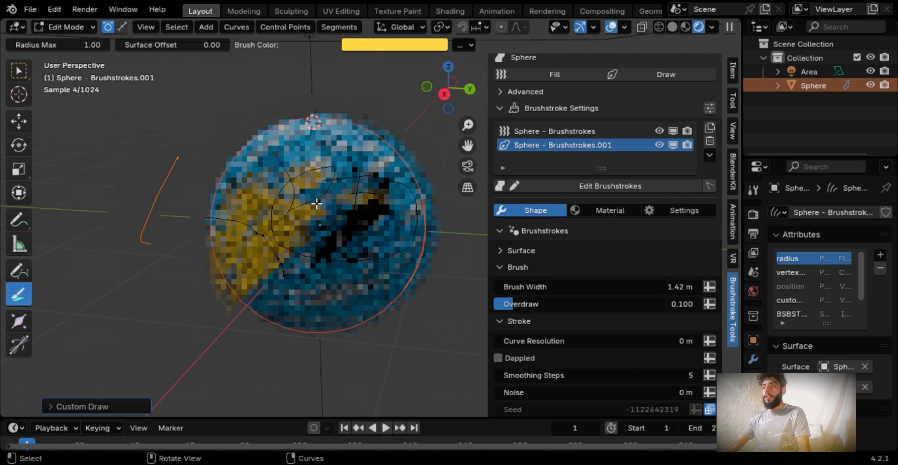
{"action": "left_click_drag", "start_coordinate": [330, 156], "coordinate": [331, 156]}
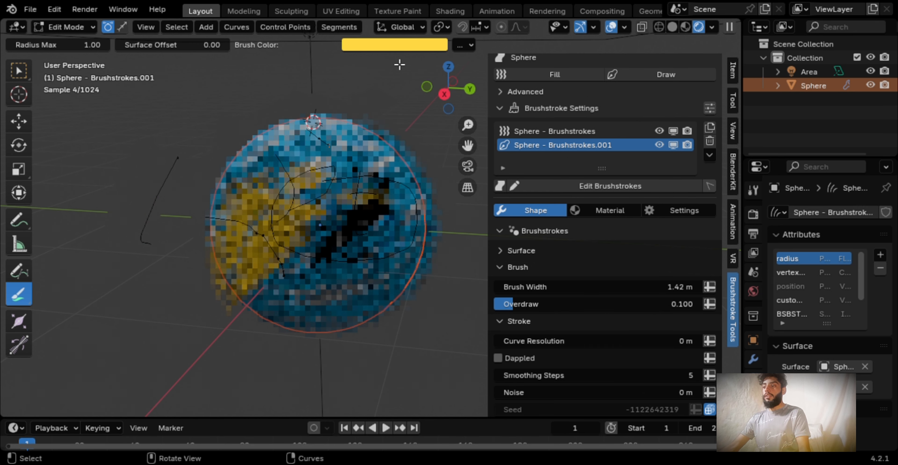
Change the brush color to blue and finally red, and draw a stroke from the sphere's upper left down to its bottom
{"action": "left_click", "coordinate": [402, 49]}
{"action": "left_click", "coordinate": [424, 150]}
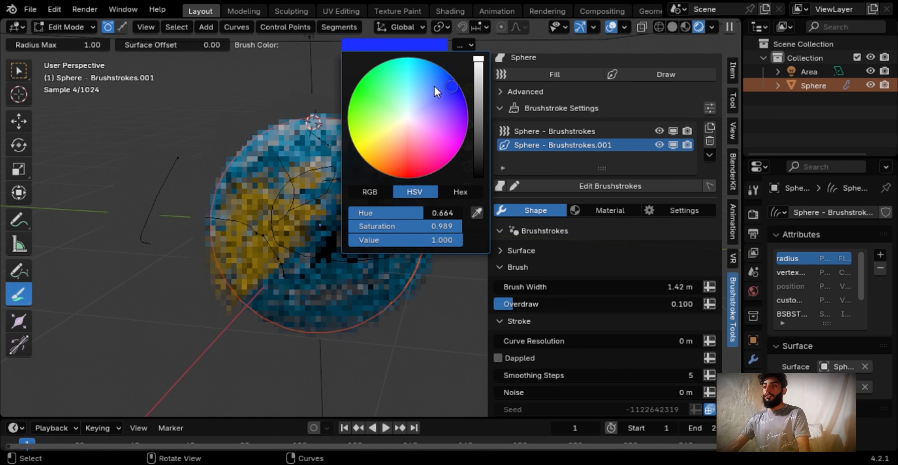
{"action": "left_click", "coordinate": [393, 46]}
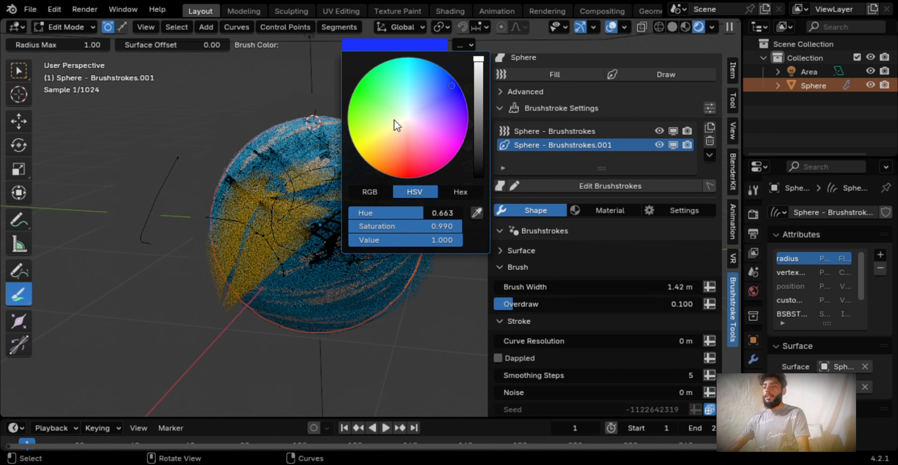
{"action": "left_click_drag", "start_coordinate": [395, 124], "coordinate": [407, 178]}
{"action": "left_click_drag", "start_coordinate": [244, 158], "coordinate": [331, 325]}
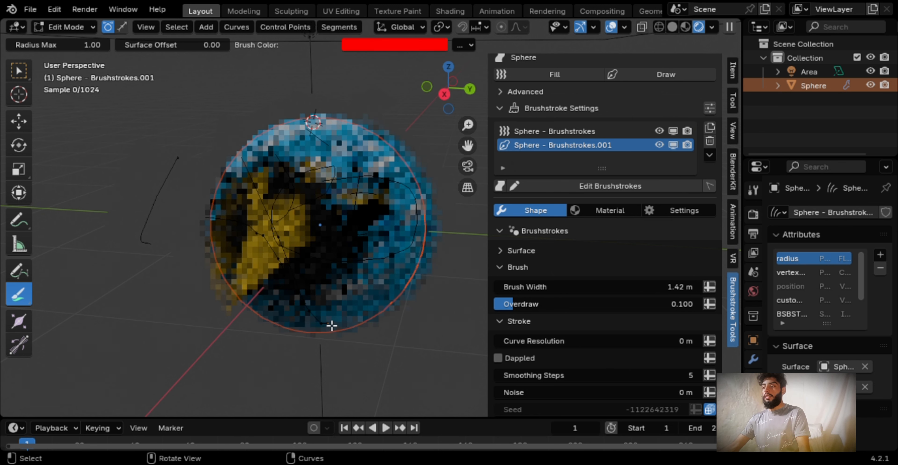
Draw more red strokes across the sphere's edges and front, extending outward past its outline, plus one in the empty space beside it
{"action": "left_click_drag", "start_coordinate": [395, 201], "coordinate": [429, 337]}
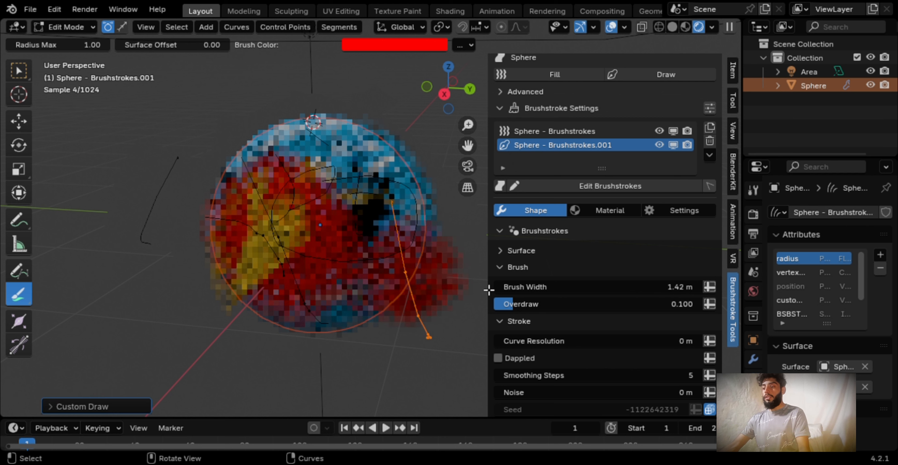
{"action": "left_click_drag", "start_coordinate": [310, 288], "coordinate": [353, 374]}
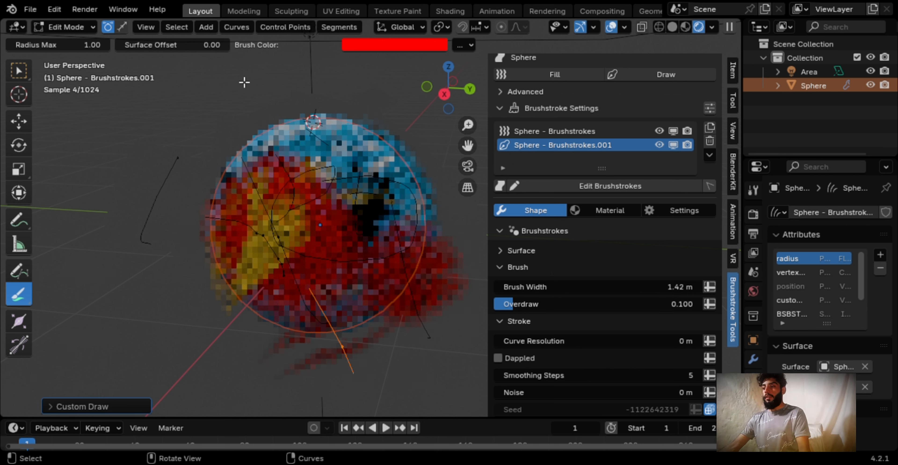
{"action": "left_click_drag", "start_coordinate": [239, 79], "coordinate": [267, 156]}
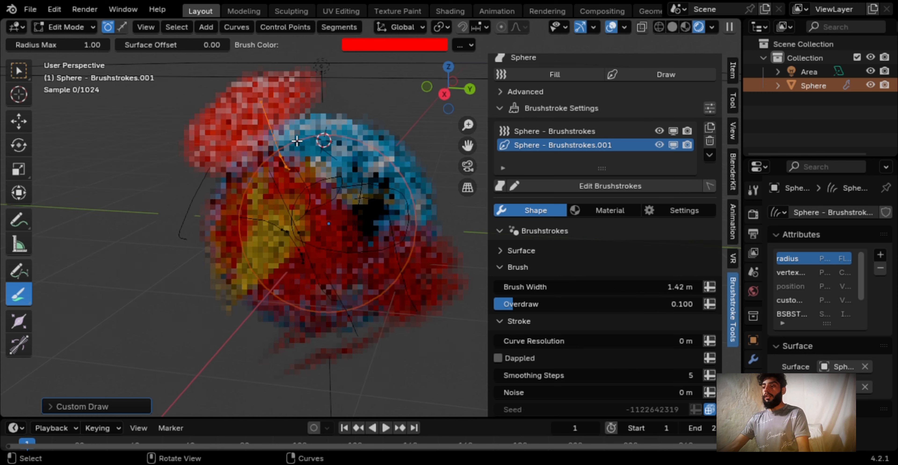
{"action": "scroll", "coordinate": [369, 176], "scroll_direction": "down", "scroll_amount": 4}
{"action": "mouse_move", "coordinate": [376, 133]}
{"action": "left_mouse_down"}
{"action": "mouse_move", "coordinate": [427, 184]}
{"action": "mouse_move", "coordinate": [428, 215]}
{"action": "left_mouse_up"}
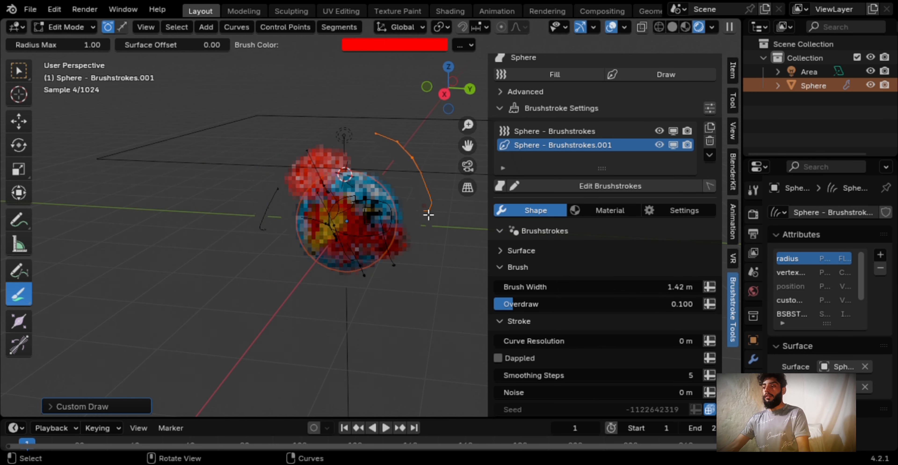
{"action": "left_click_drag", "start_coordinate": [350, 211], "coordinate": [422, 171]}
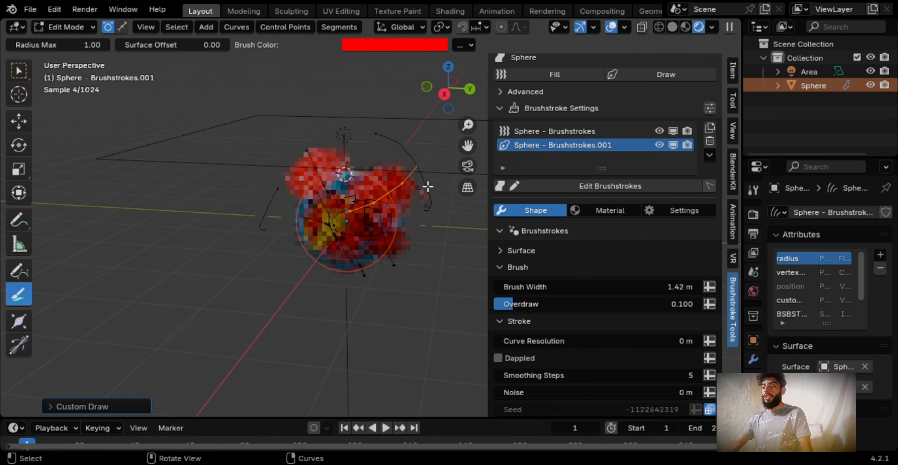
{"action": "mouse_move", "coordinate": [344, 201]}
{"action": "left_mouse_down"}
{"action": "mouse_move", "coordinate": [191, 252]}
{"action": "mouse_move", "coordinate": [188, 244]}
{"action": "left_mouse_up"}
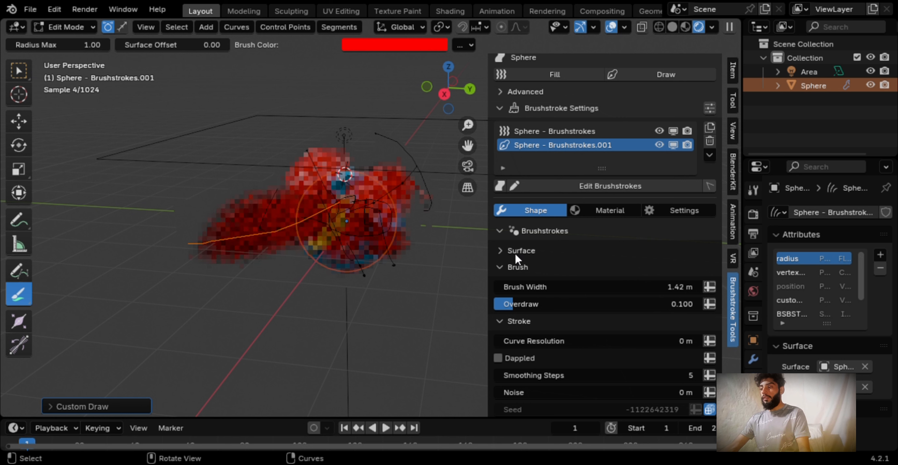
Reduce the drawn layer's brush width to 0.207 m
{"action": "mouse_move", "coordinate": [612, 287]}
{"action": "left_mouse_down"}
{"action": "mouse_move", "coordinate": [544, 287]}
{"action": "mouse_move", "coordinate": [628, 292]}
{"action": "left_mouse_up"}
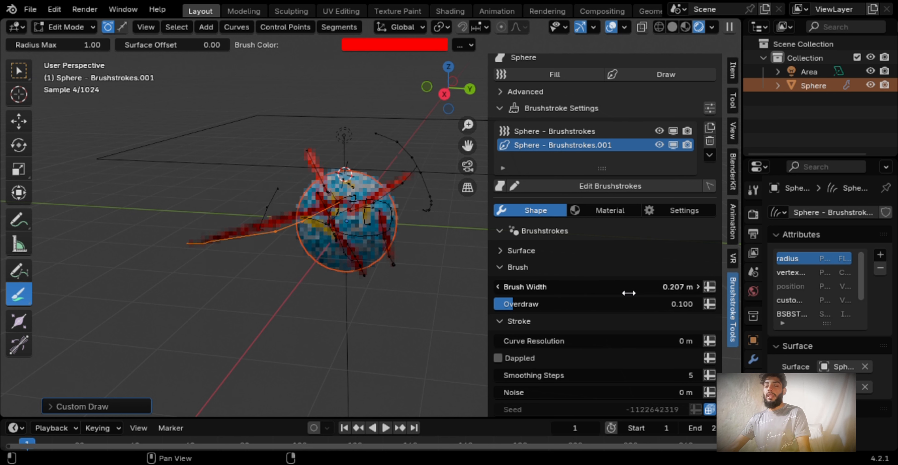
{"action": "left_click", "coordinate": [628, 292]}
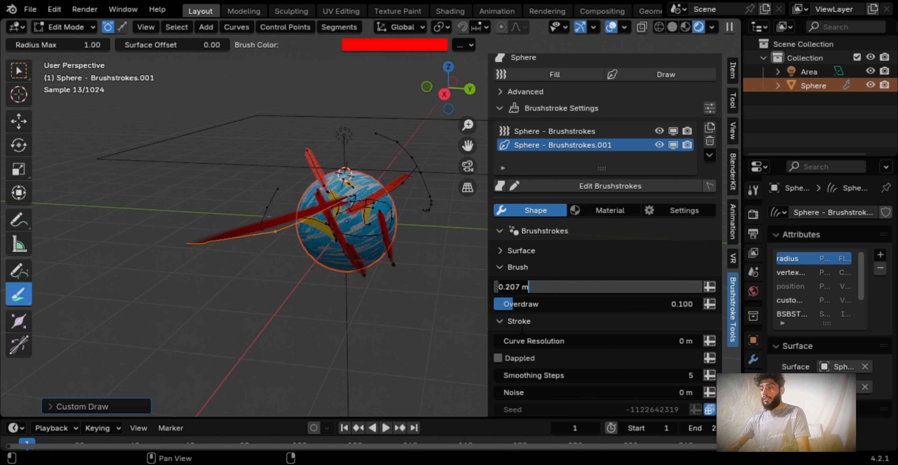
{"action": "key", "text": "Return"}
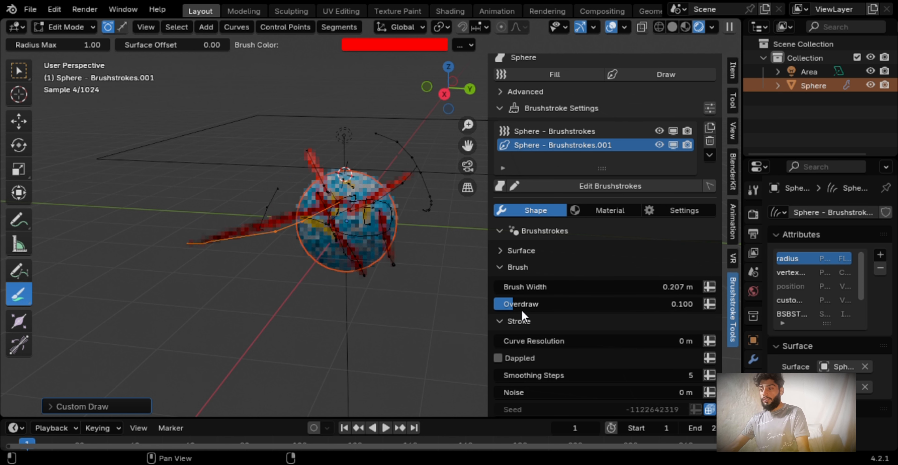
Look through the drawn layer's remaining stroke shape options, its brush material properties and its general settings
{"action": "scroll", "coordinate": [523, 319], "scroll_direction": "down", "scroll_amount": 1}
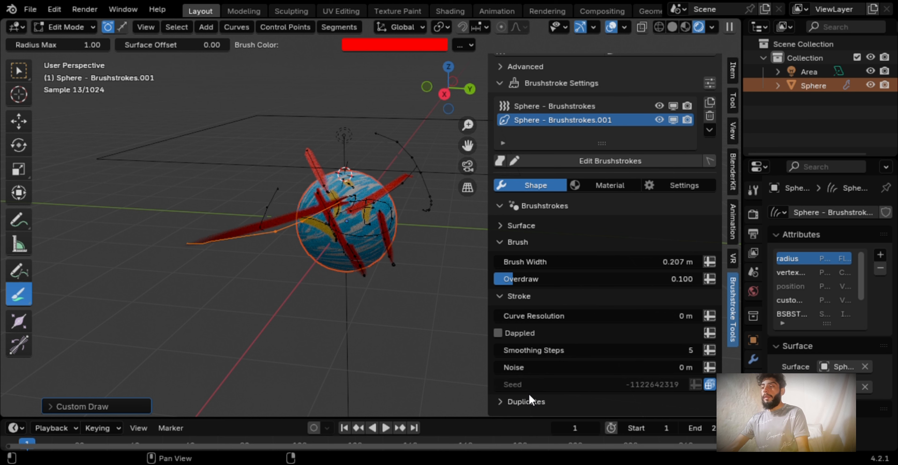
{"action": "left_click", "coordinate": [607, 185]}
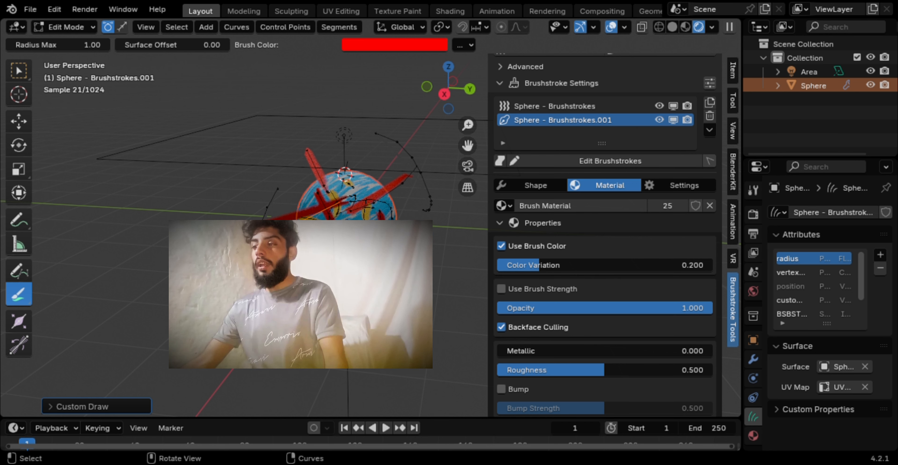
{"action": "scroll", "coordinate": [651, 310], "scroll_direction": "down", "scroll_amount": 4}
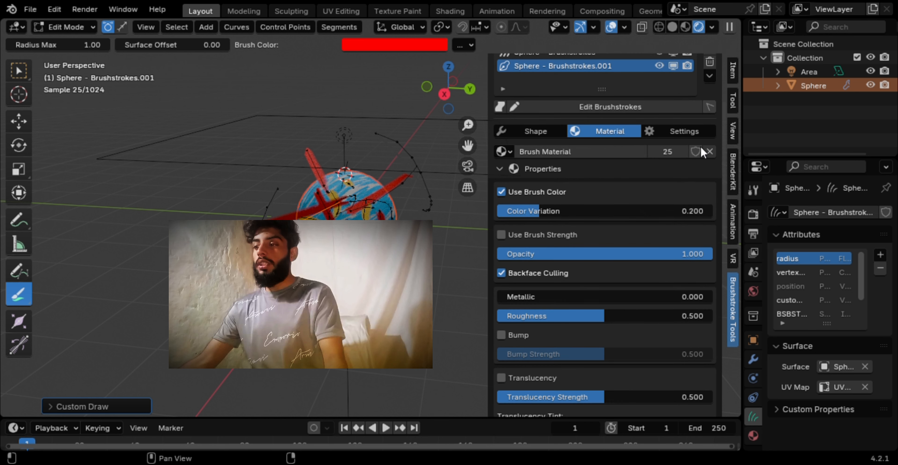
{"action": "left_click", "coordinate": [693, 133]}
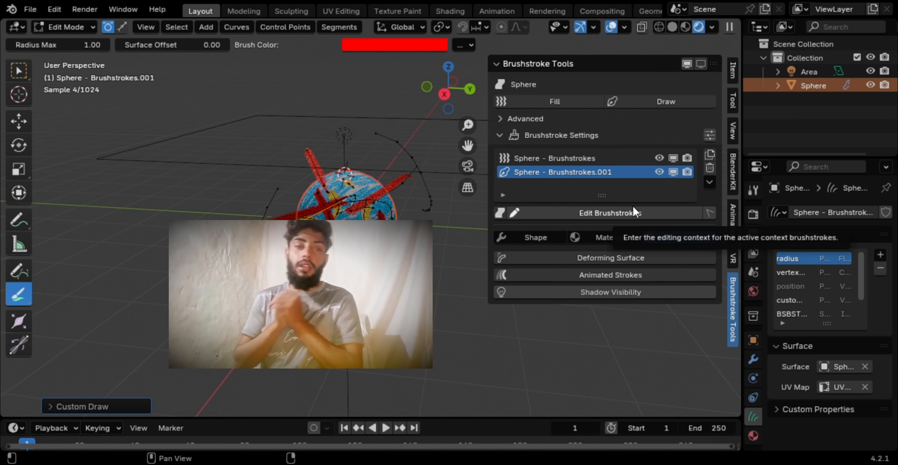